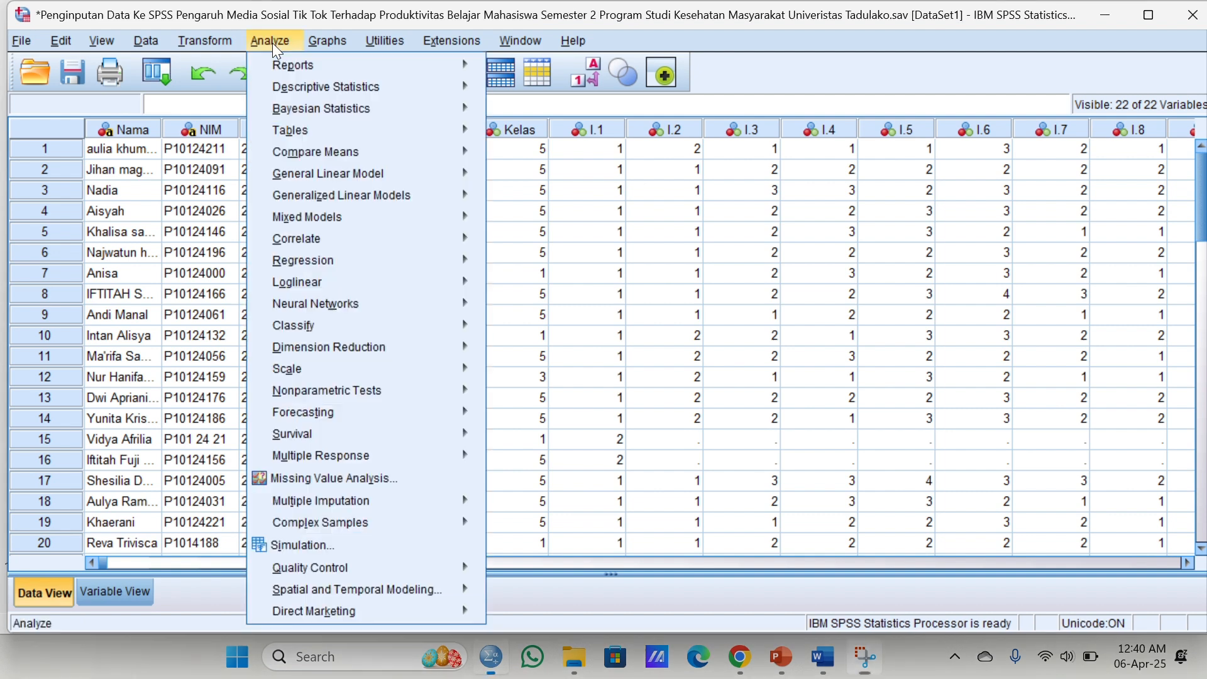
Step: Start an Explore analysis with Usia and Berapa Indeks Prestasi Kumulatif (IPK) Anda? [I.11] as the dependent variables
{"action": "mouse_move", "coordinate": [329, 93]}
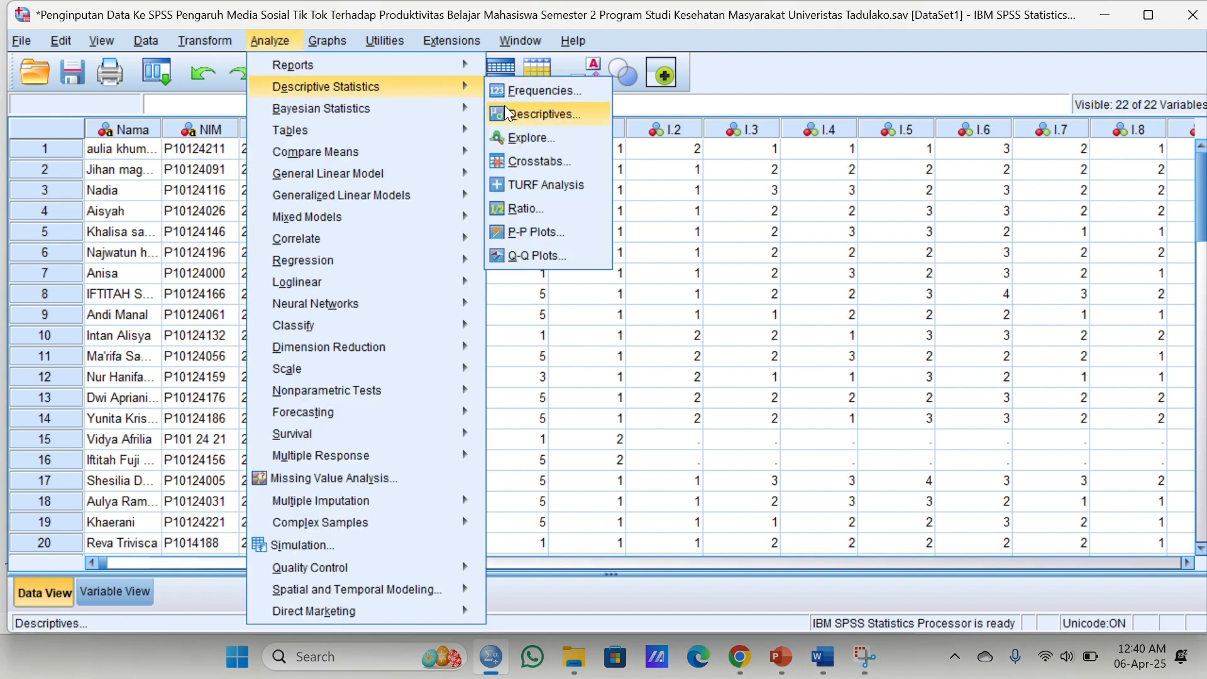
{"action": "left_click", "coordinate": [548, 137]}
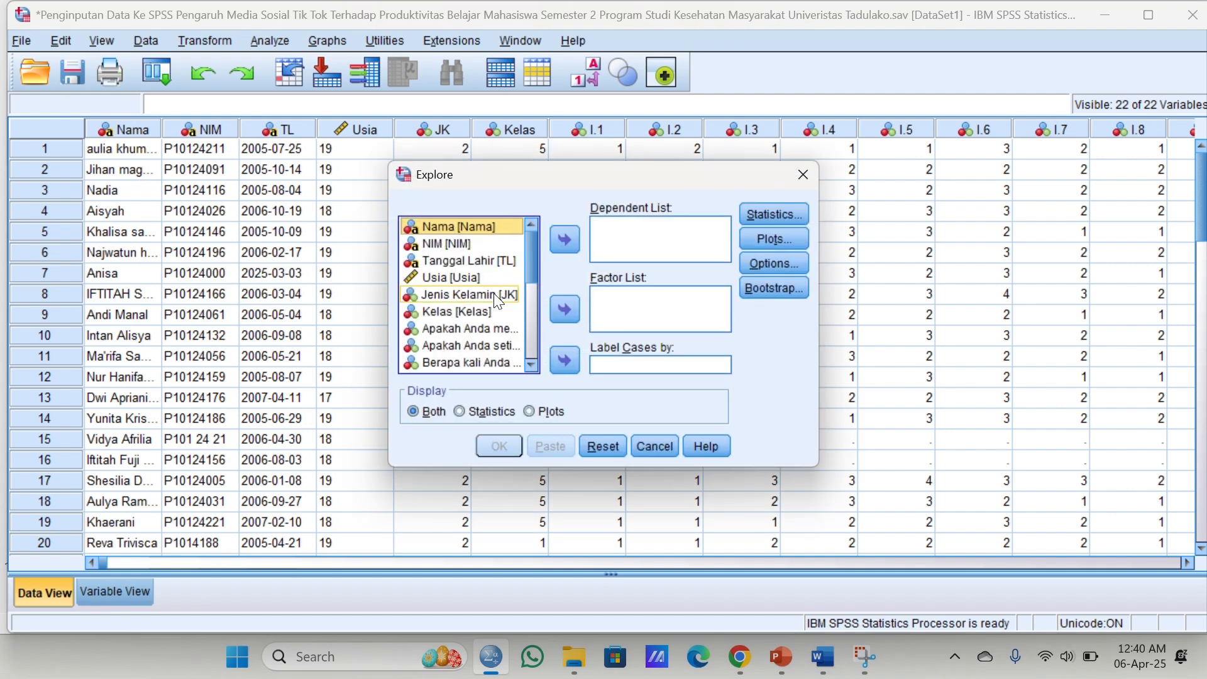
{"action": "left_click", "coordinate": [457, 277]}
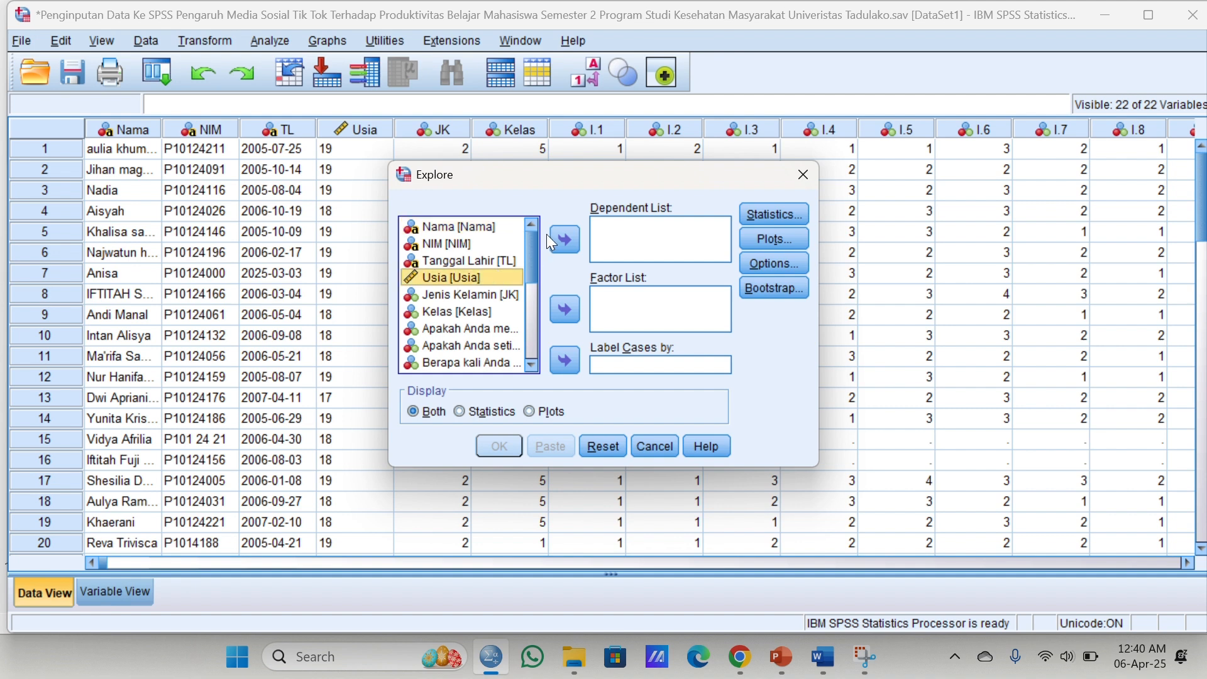
{"action": "left_click", "coordinate": [565, 240]}
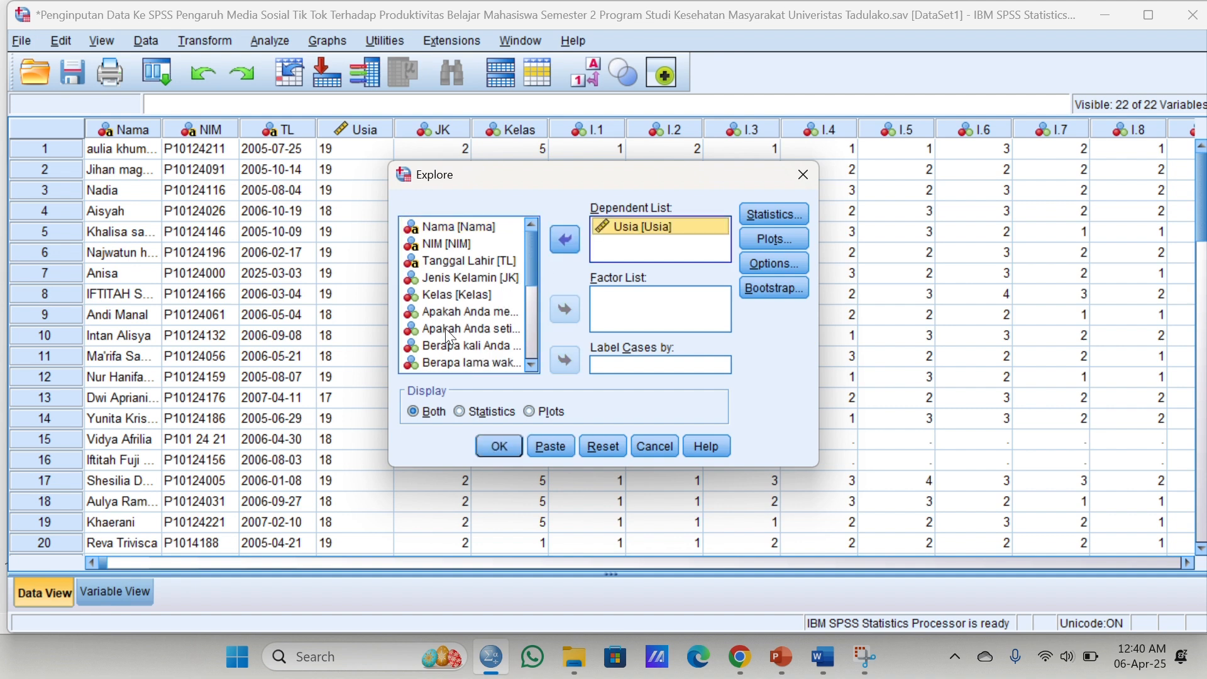
{"action": "scroll", "coordinate": [445, 328], "scroll_direction": "down", "scroll_amount": 4}
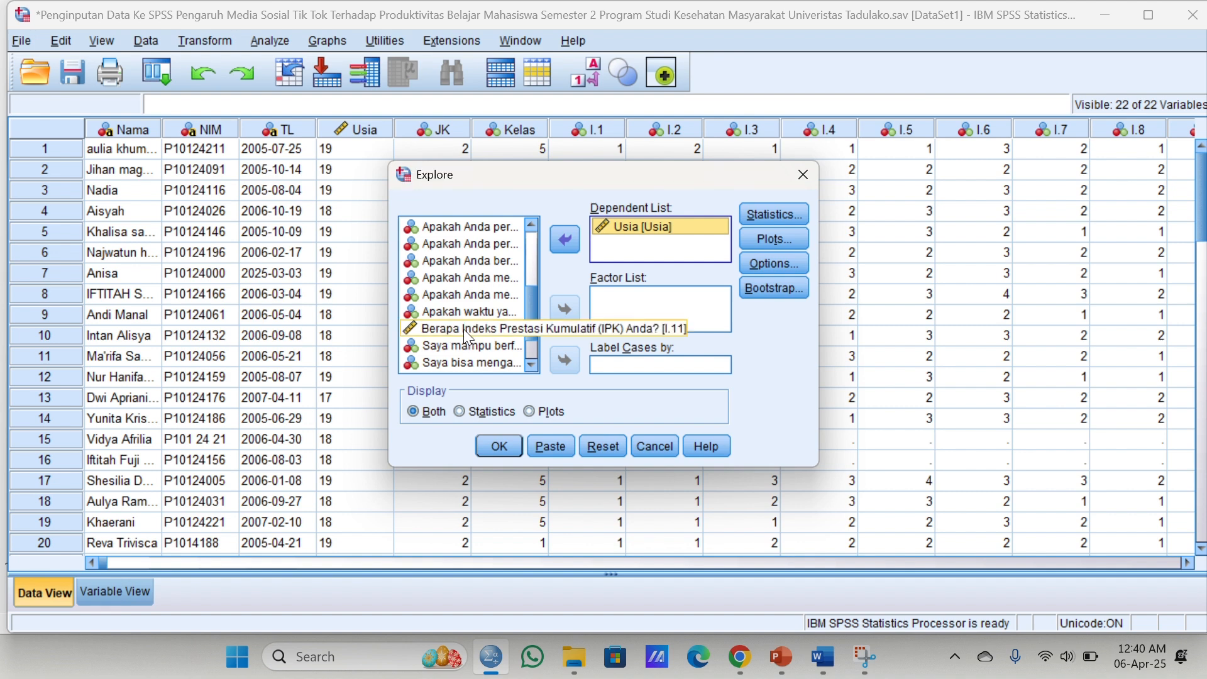
{"action": "left_click", "coordinate": [467, 336]}
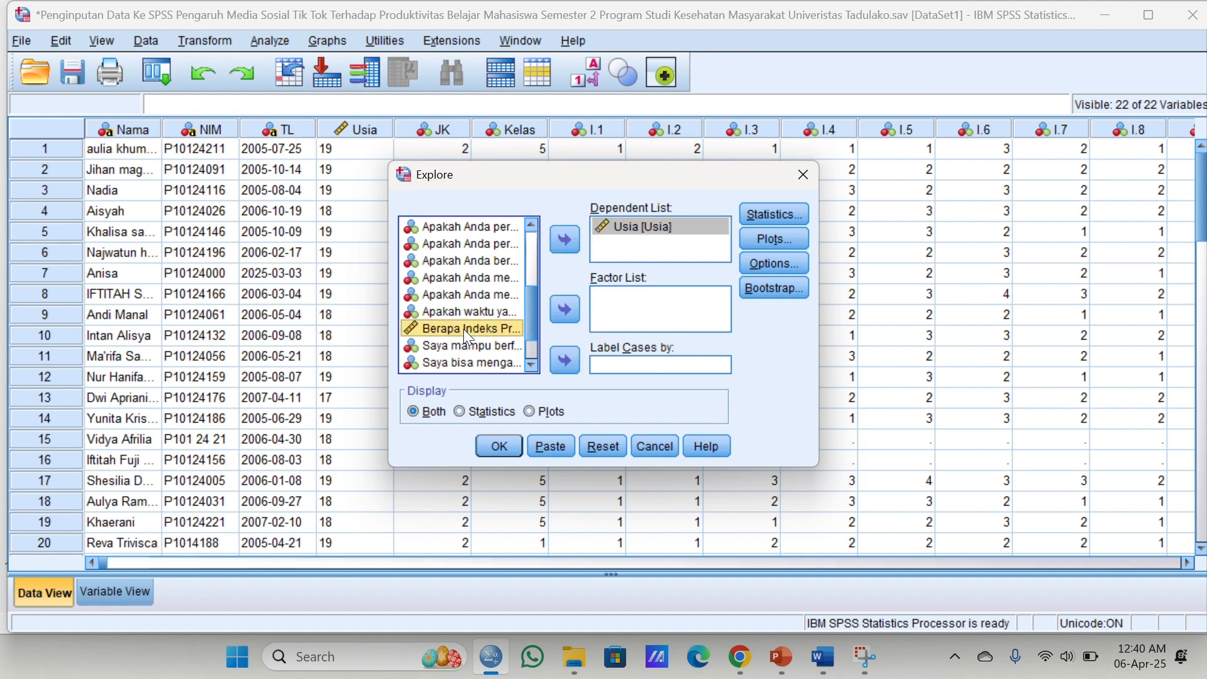
{"action": "left_click", "coordinate": [575, 246]}
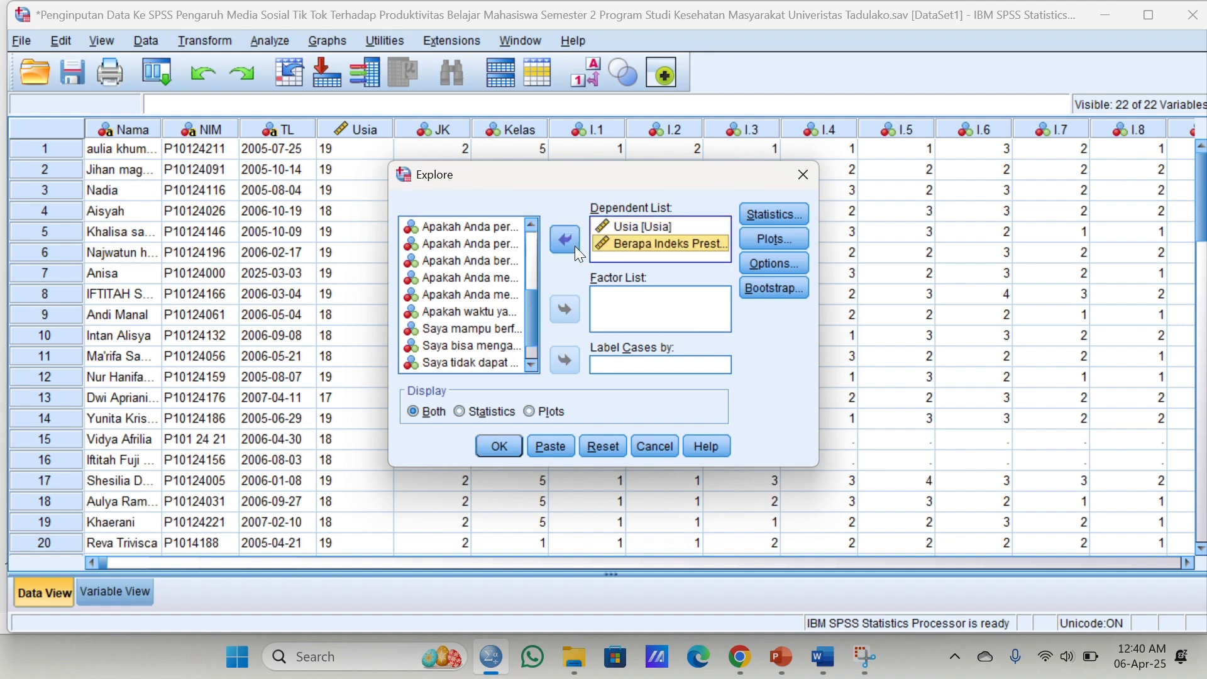
Step: Add histograms and normality plots with tests to the Explore analysis, and run it displaying both statistics and plots
{"action": "left_click", "coordinate": [757, 209]}
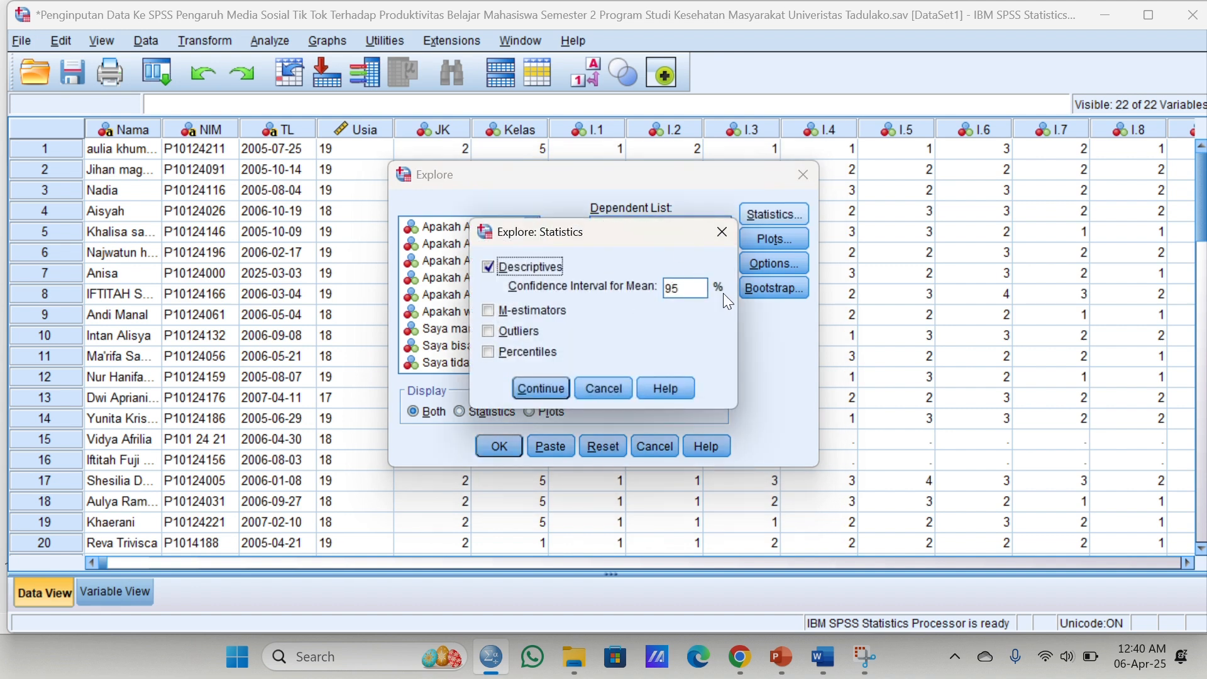
{"action": "left_click", "coordinate": [720, 241]}
{"action": "left_click", "coordinate": [747, 239]}
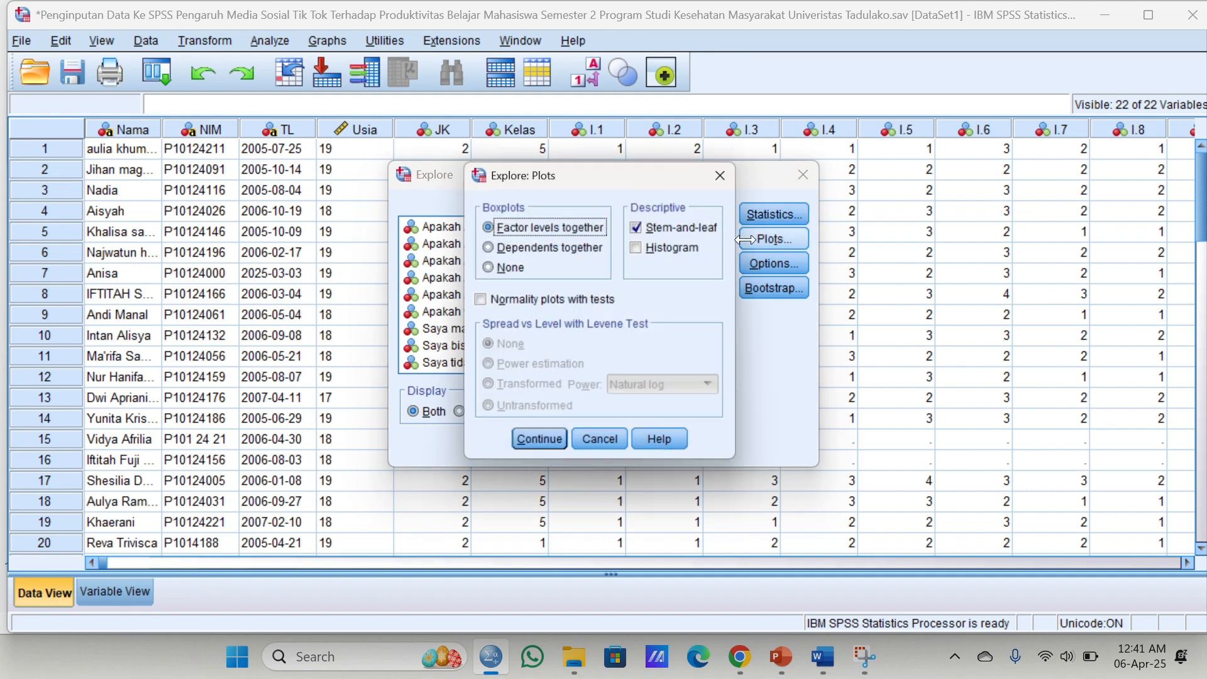
{"action": "left_click", "coordinate": [640, 249]}
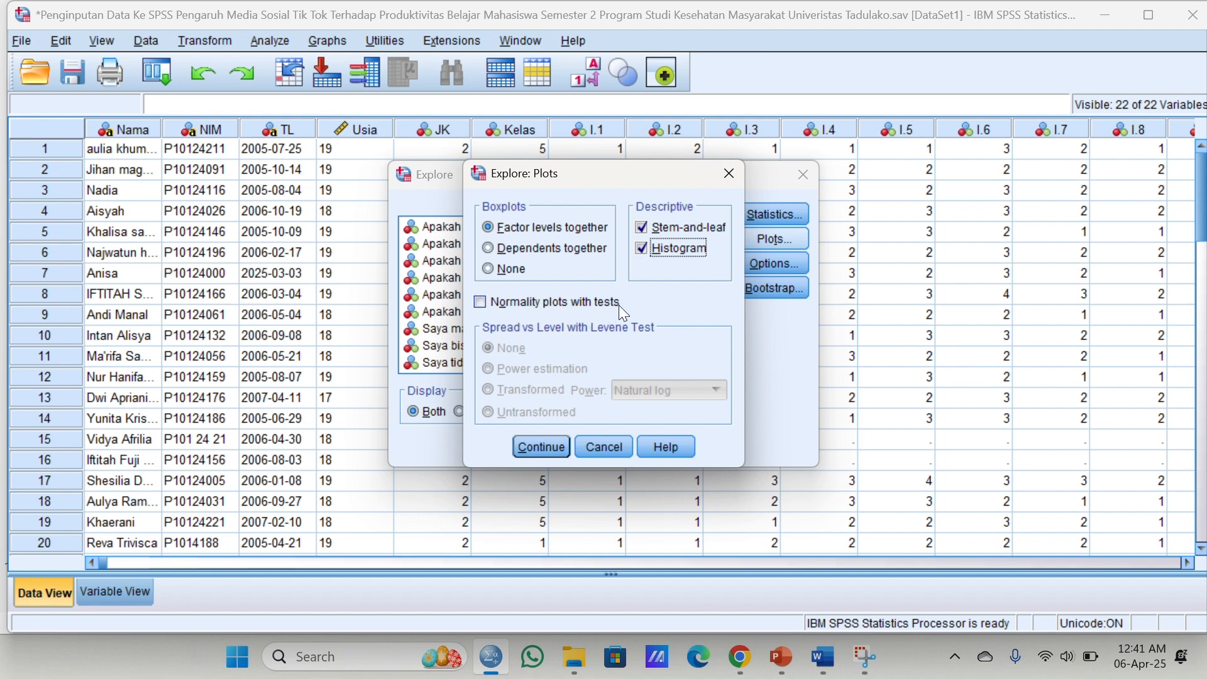
{"action": "left_click", "coordinate": [483, 296]}
{"action": "left_click", "coordinate": [542, 447]}
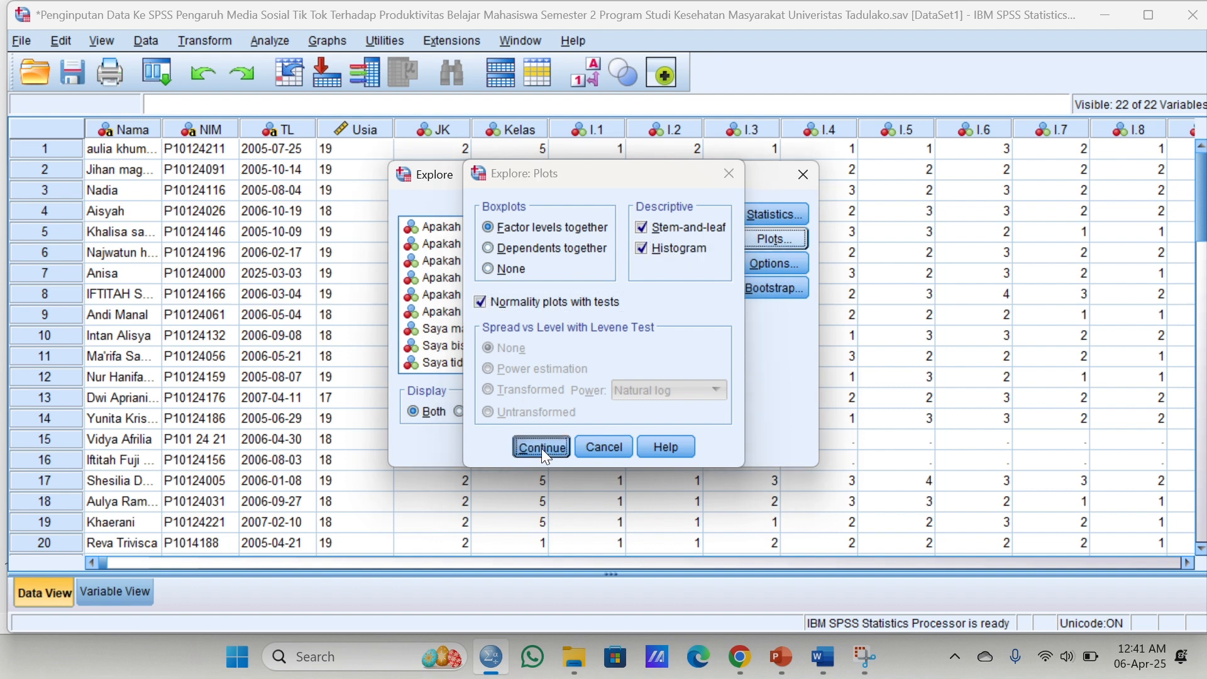
{"action": "left_click", "coordinate": [412, 414]}
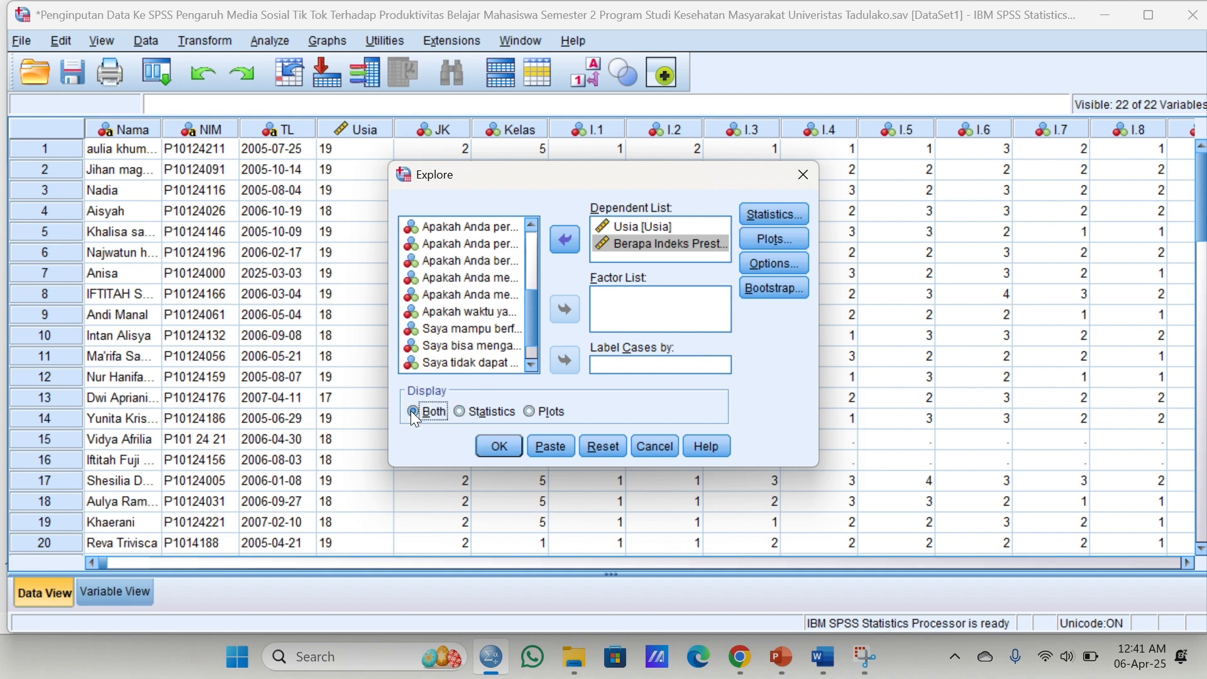
{"action": "left_click", "coordinate": [493, 450]}
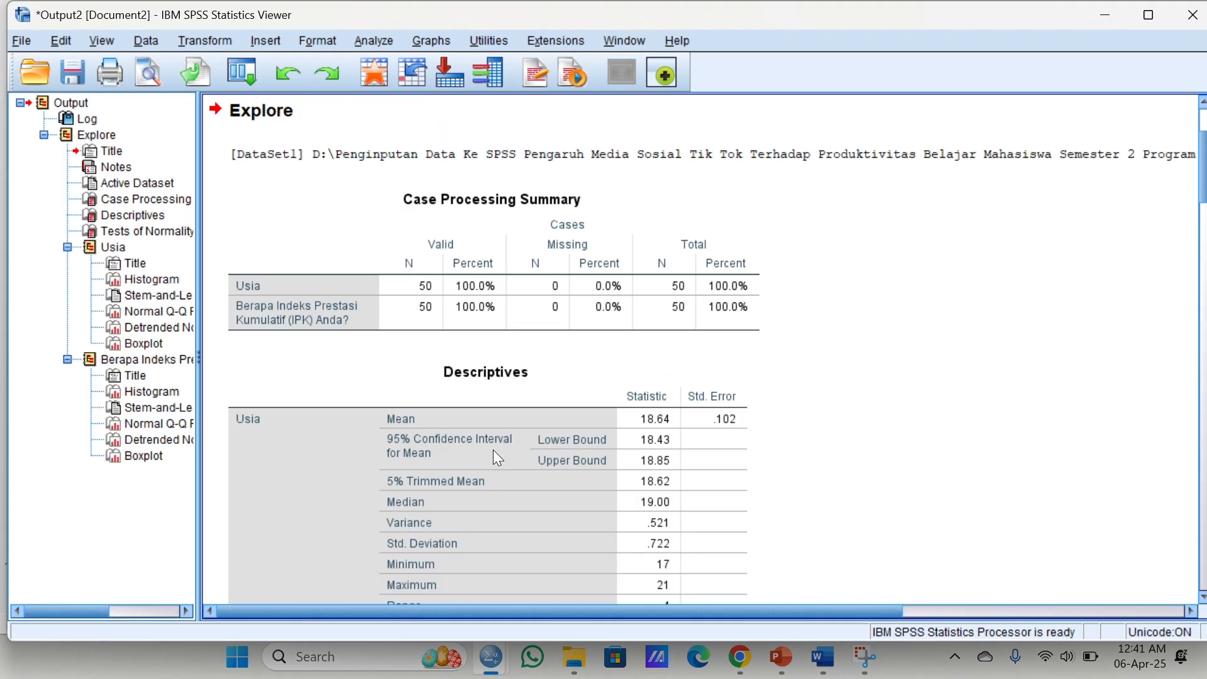
Step: Examine the Case Processing Summary, Descriptives and Tests of Normality tables for Usia and IPK in the output
{"action": "left_click", "coordinate": [497, 447]}
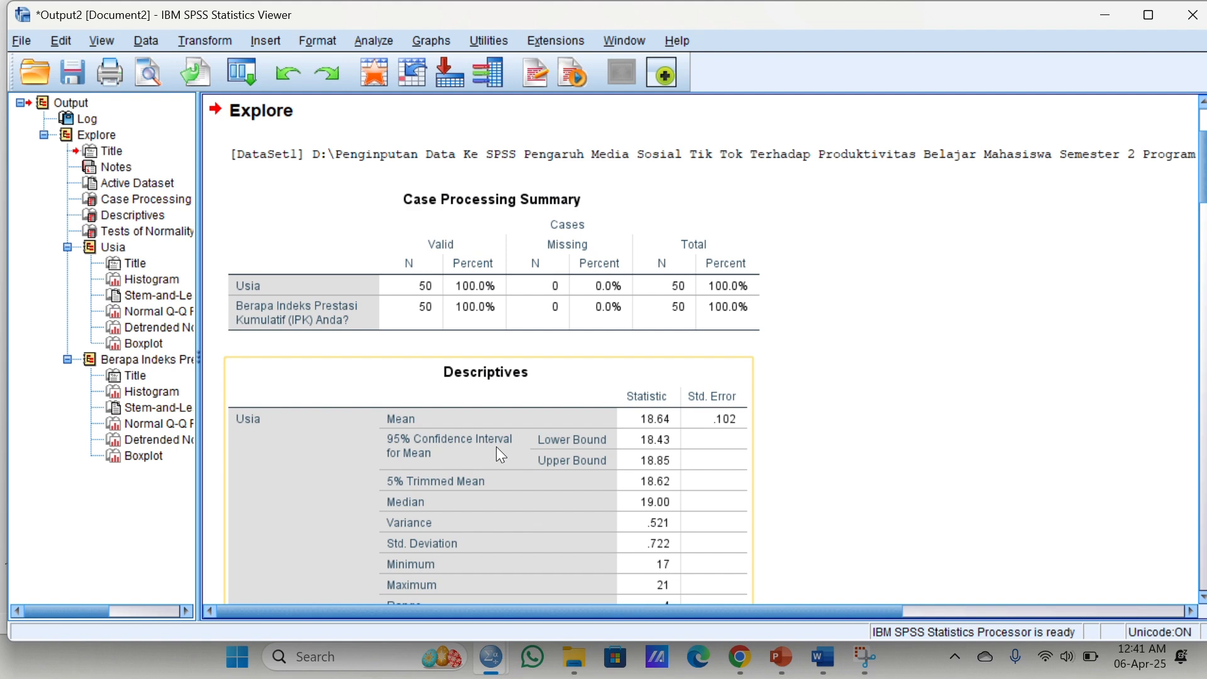
{"action": "left_click", "coordinate": [552, 332]}
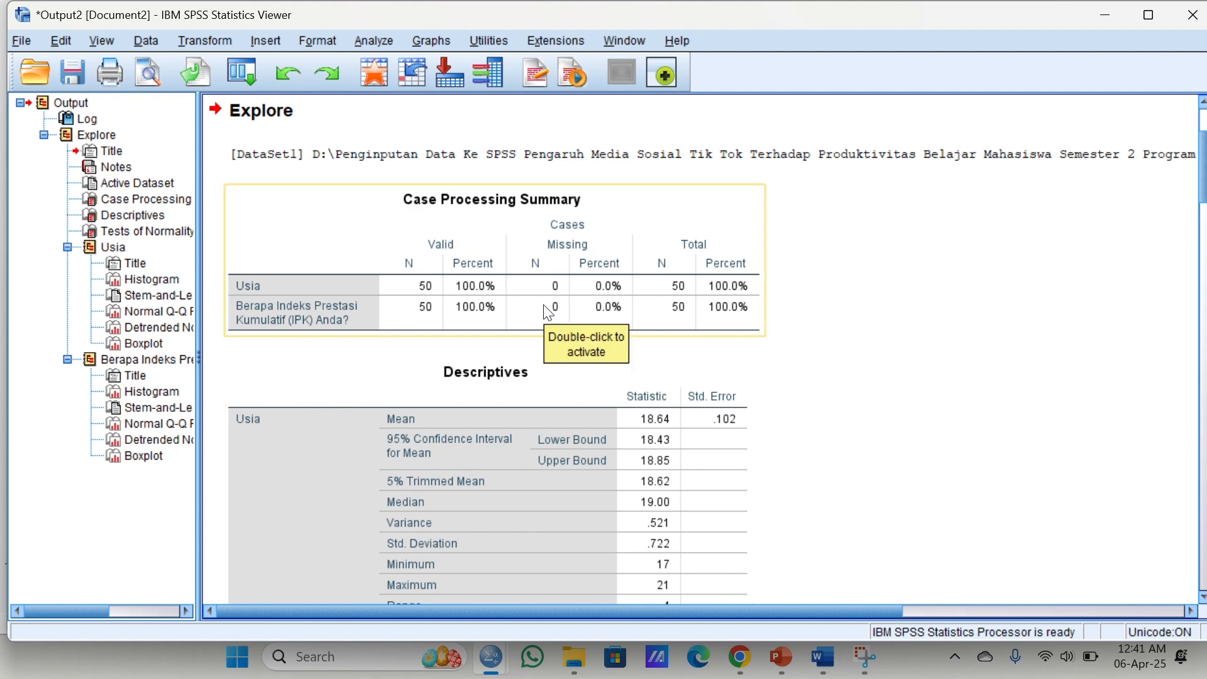
{"action": "left_click", "coordinate": [520, 409]}
{"action": "scroll", "coordinate": [522, 412], "scroll_direction": "down", "scroll_amount": 3}
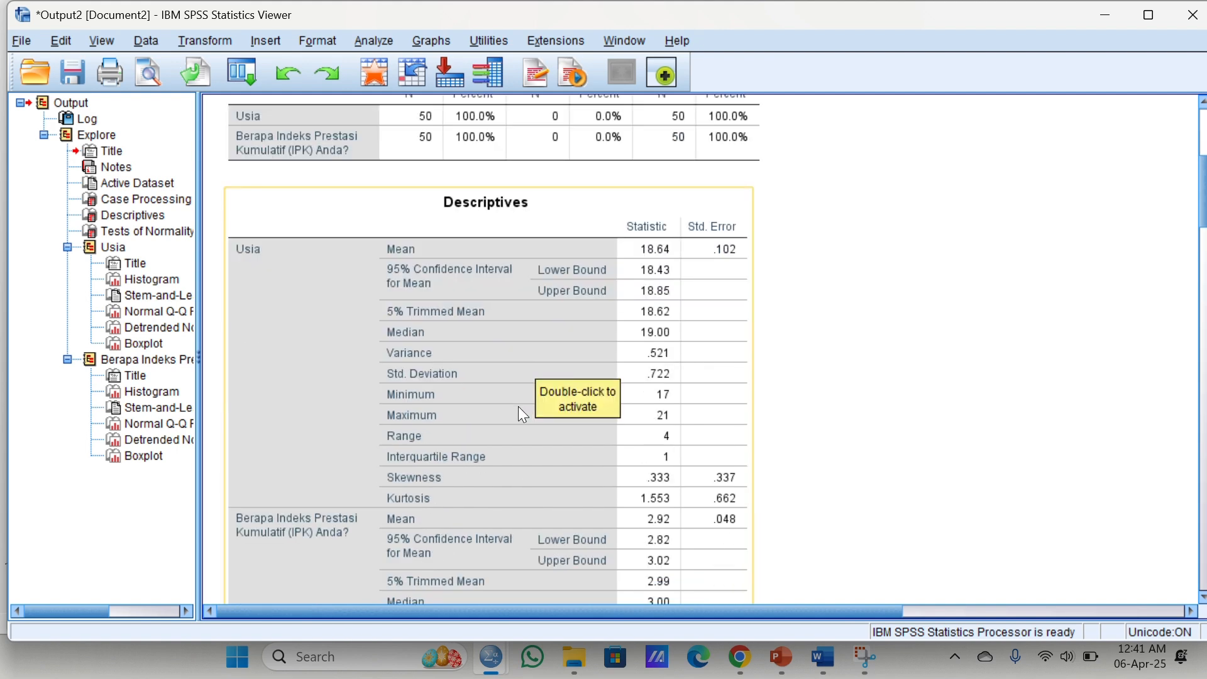
{"action": "scroll", "coordinate": [523, 415], "scroll_direction": "down", "scroll_amount": 10}
{"action": "left_click", "coordinate": [521, 352]}
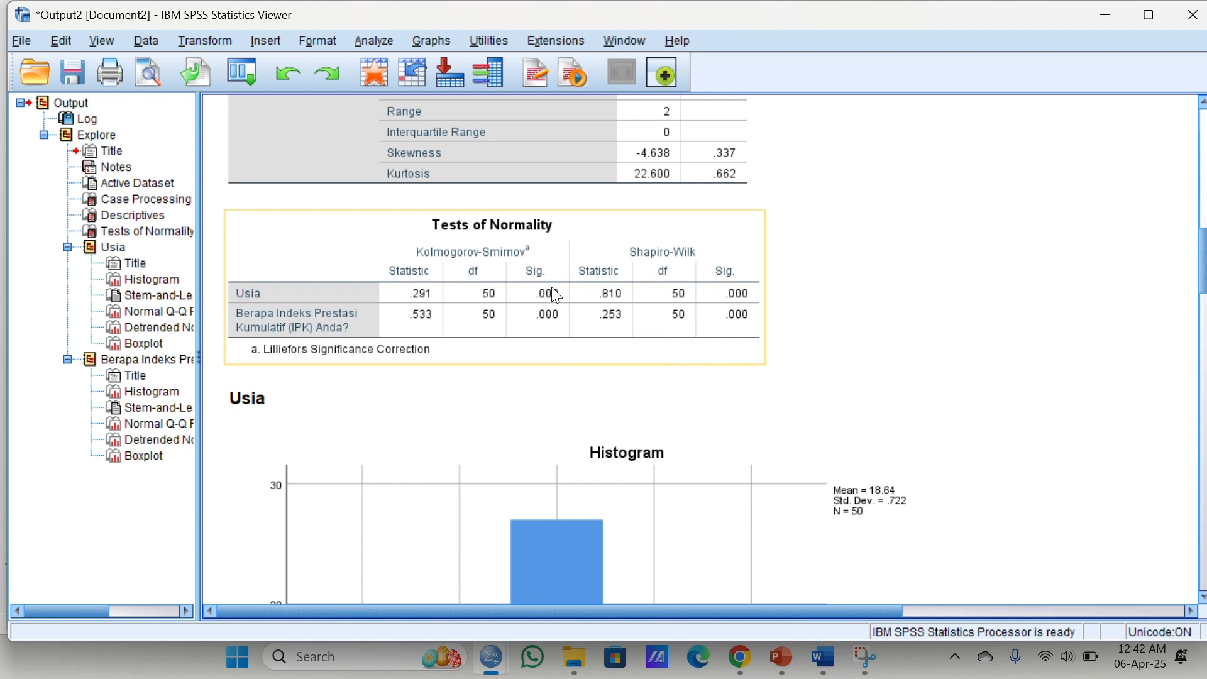
{"action": "left_click", "coordinate": [507, 29]}
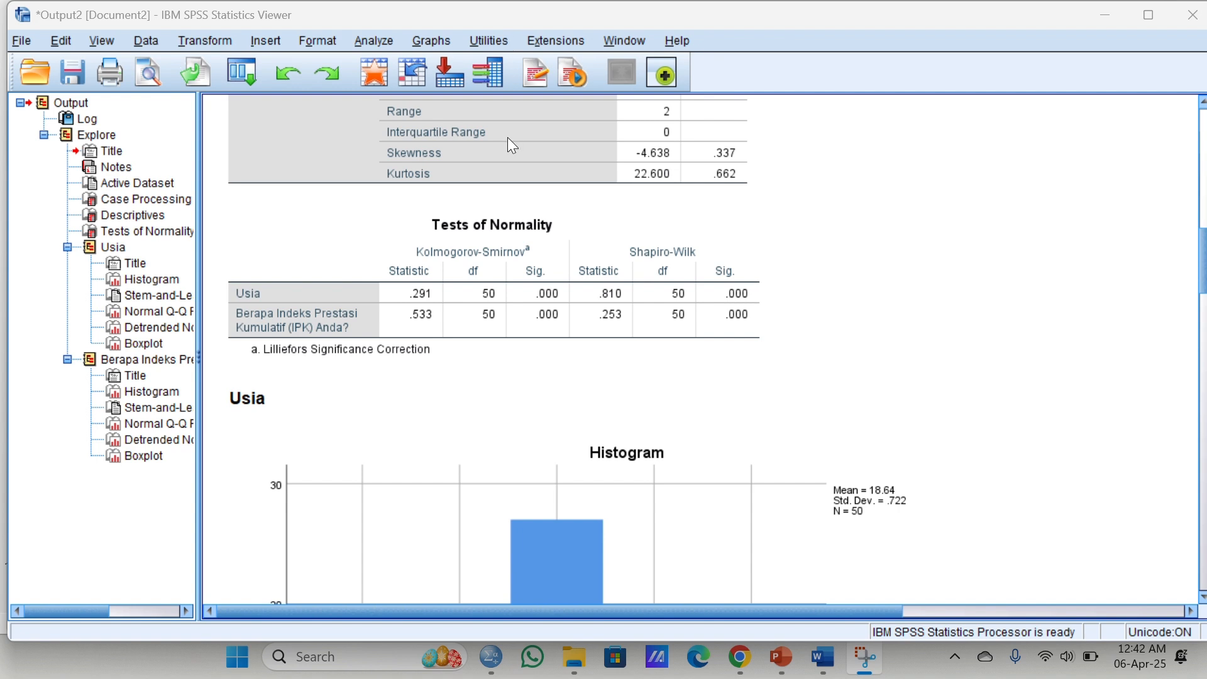
Step: Examine the Usia histogram and stem-and-leaf plot, comparing the distribution with the Tests of Normality table
{"action": "scroll", "coordinate": [550, 347], "scroll_direction": "down", "scroll_amount": 5}
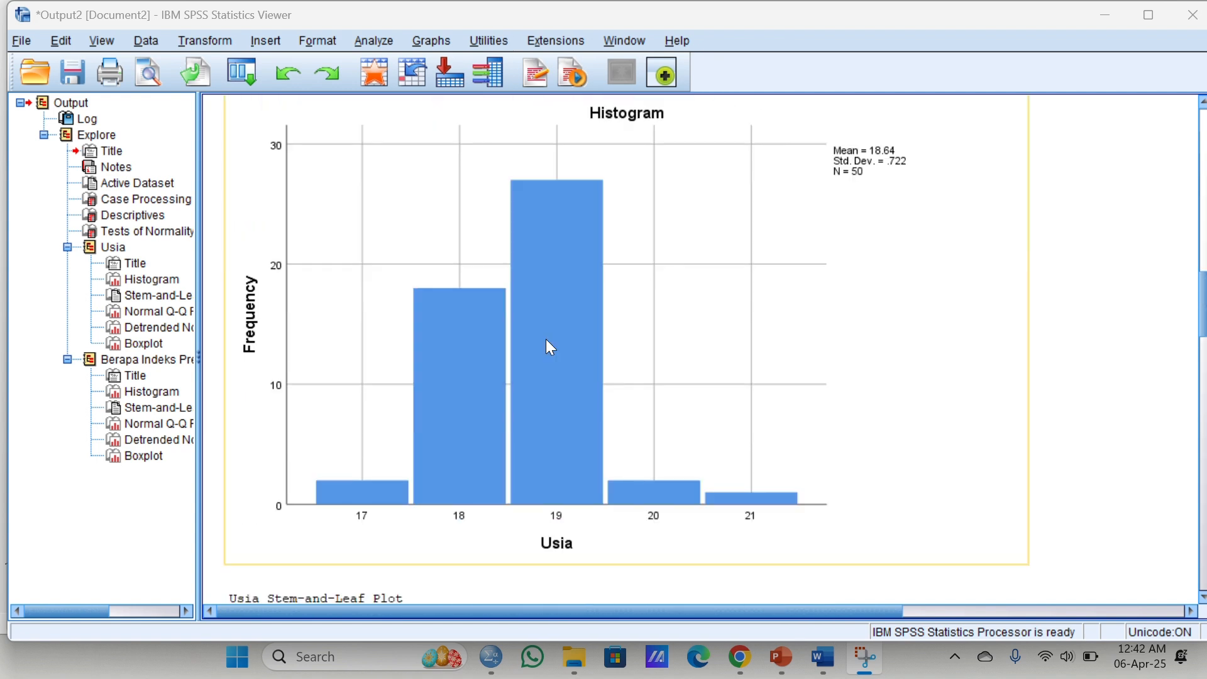
{"action": "scroll", "coordinate": [546, 340], "scroll_direction": "up", "scroll_amount": 3}
{"action": "scroll", "coordinate": [591, 303], "scroll_direction": "up", "scroll_amount": 3}
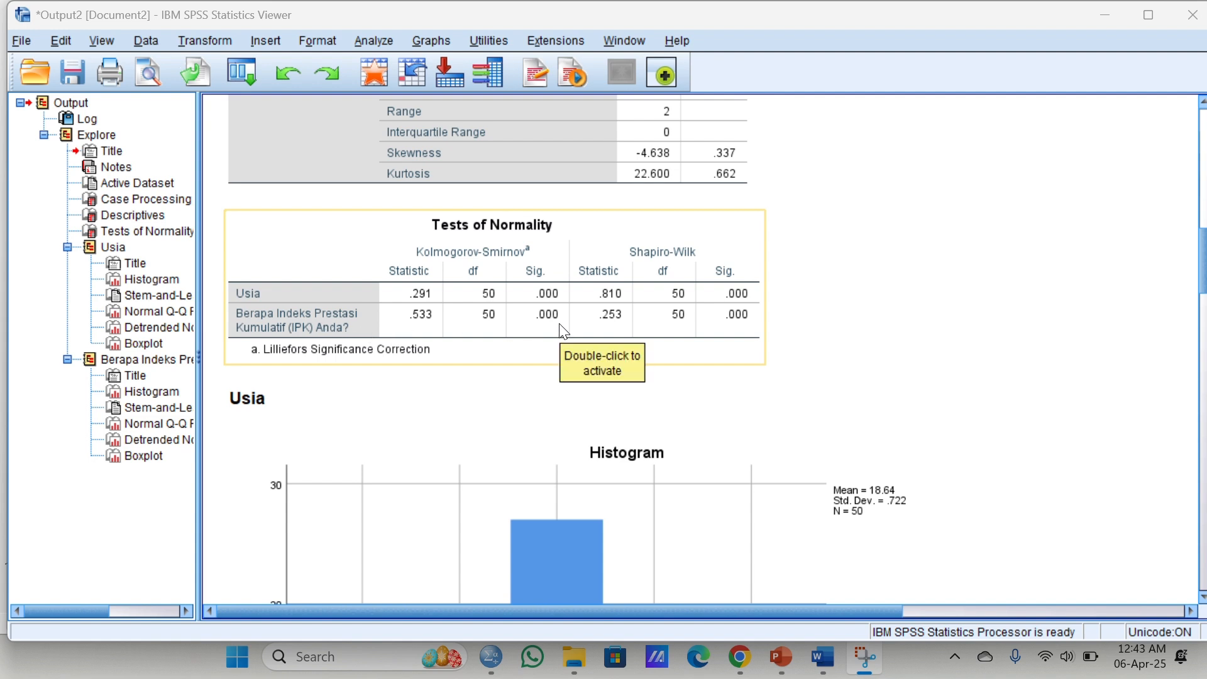
{"action": "scroll", "coordinate": [564, 332], "scroll_direction": "down", "scroll_amount": 3}
{"action": "scroll", "coordinate": [561, 327], "scroll_direction": "down", "scroll_amount": 10}
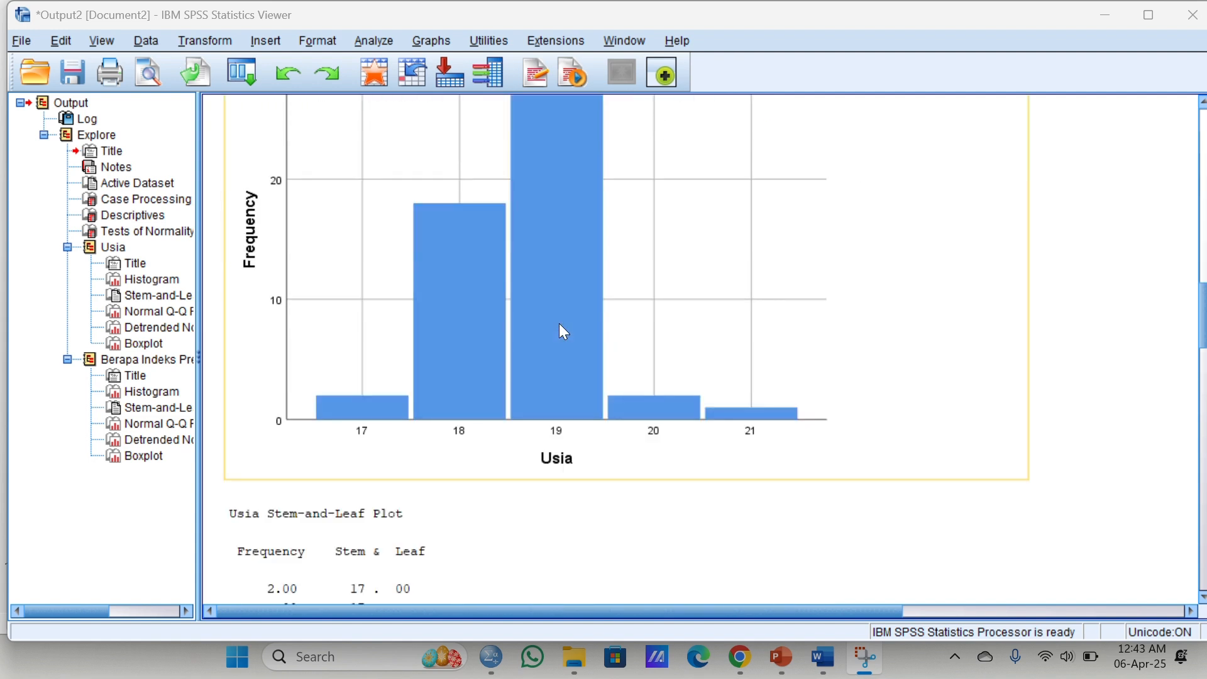
{"action": "scroll", "coordinate": [562, 327], "scroll_direction": "up", "scroll_amount": 5}
{"action": "left_click", "coordinate": [559, 324]}
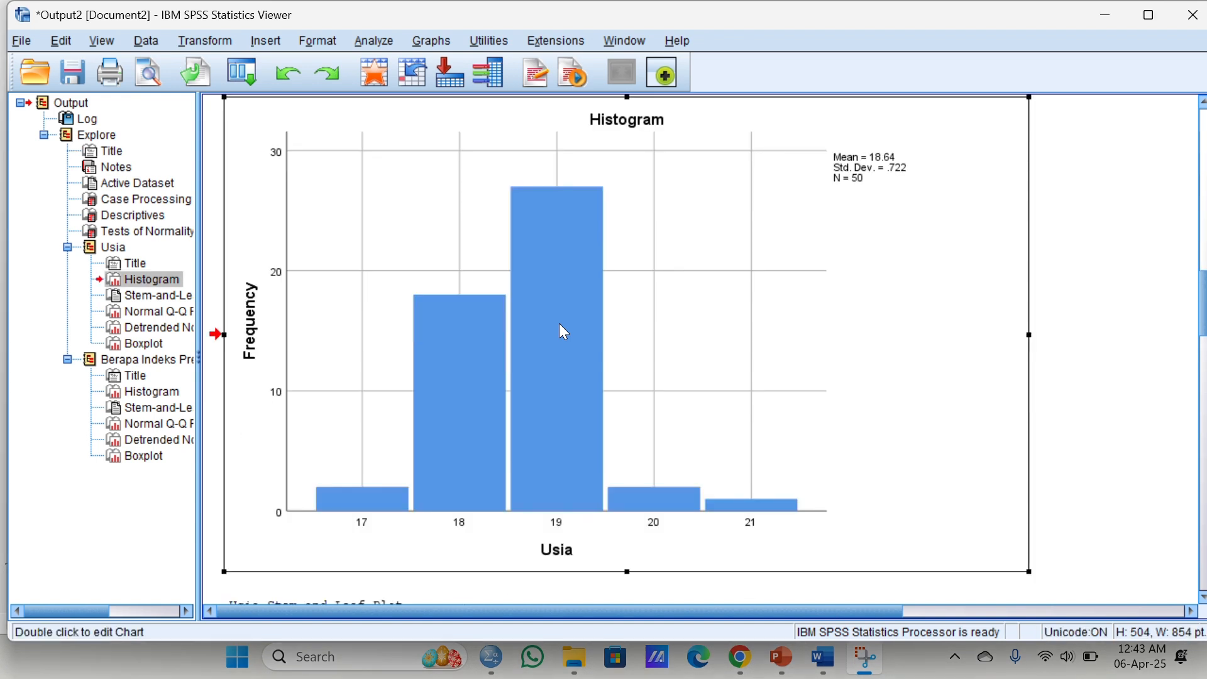
{"action": "right_click", "coordinate": [560, 324]}
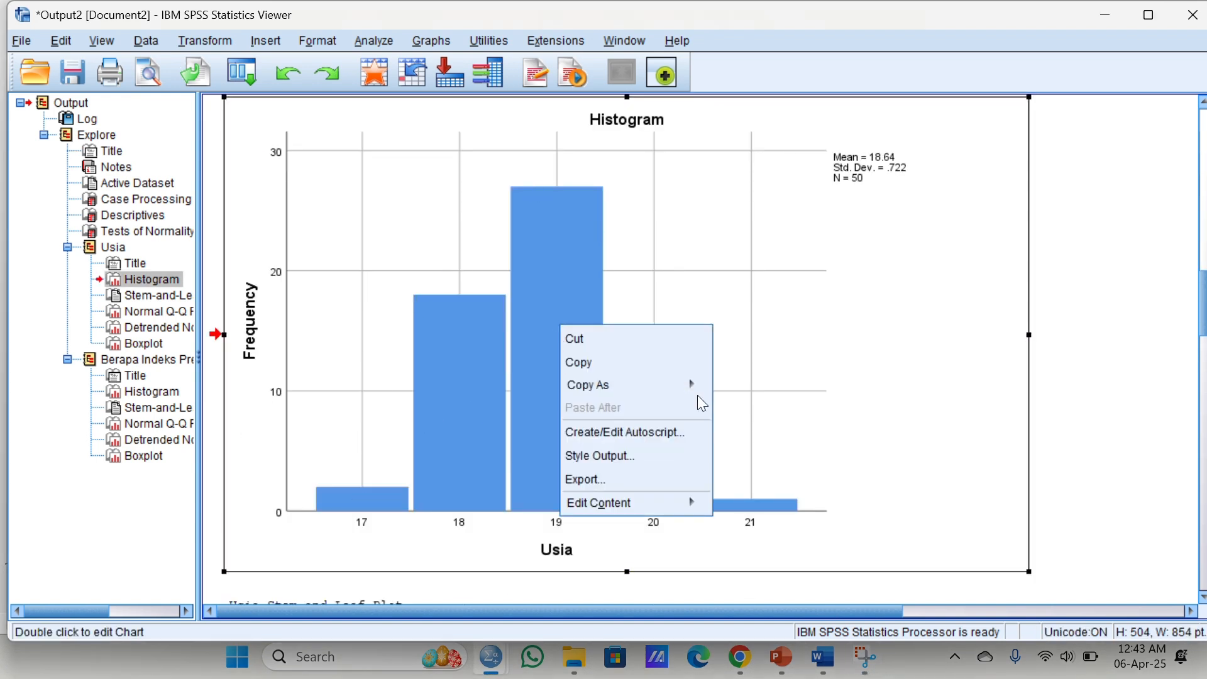
{"action": "left_click", "coordinate": [1077, 410]}
{"action": "scroll", "coordinate": [1037, 413], "scroll_direction": "down", "scroll_amount": 5}
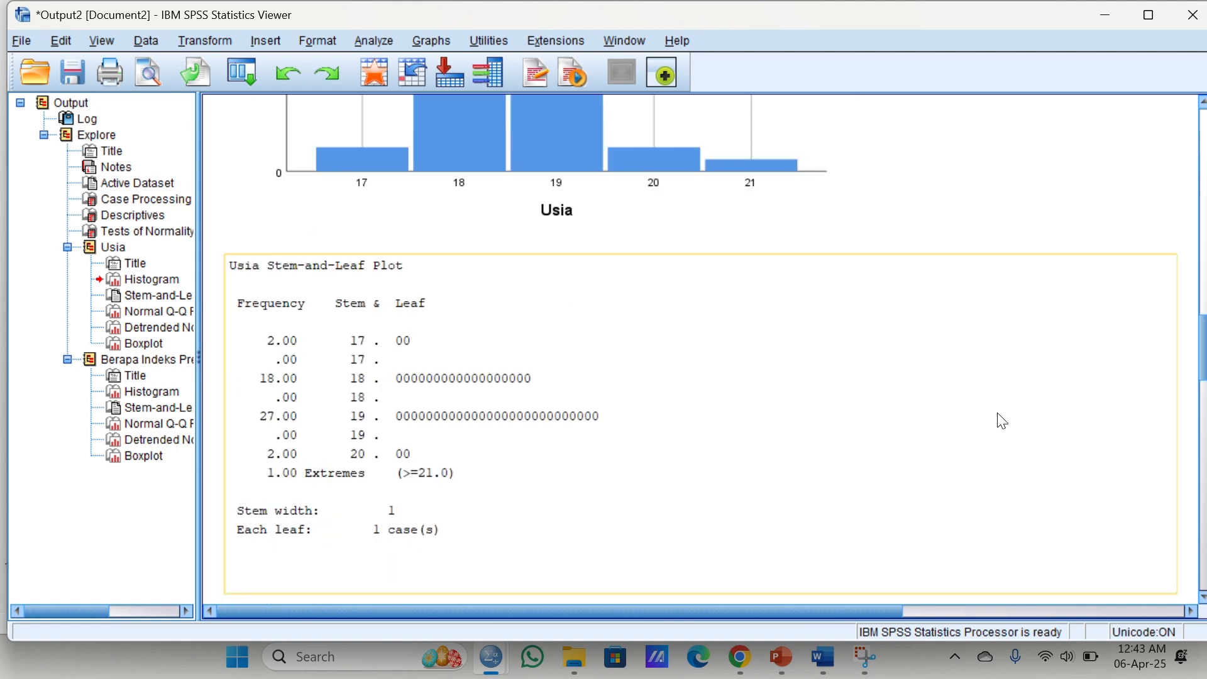
{"action": "scroll", "coordinate": [817, 371], "scroll_direction": "up", "scroll_amount": 4}
Step: Examine the normal Q-Q plot, detrended Q-Q plot and boxplot of Usia
{"action": "scroll", "coordinate": [650, 323], "scroll_direction": "down", "scroll_amount": 6}
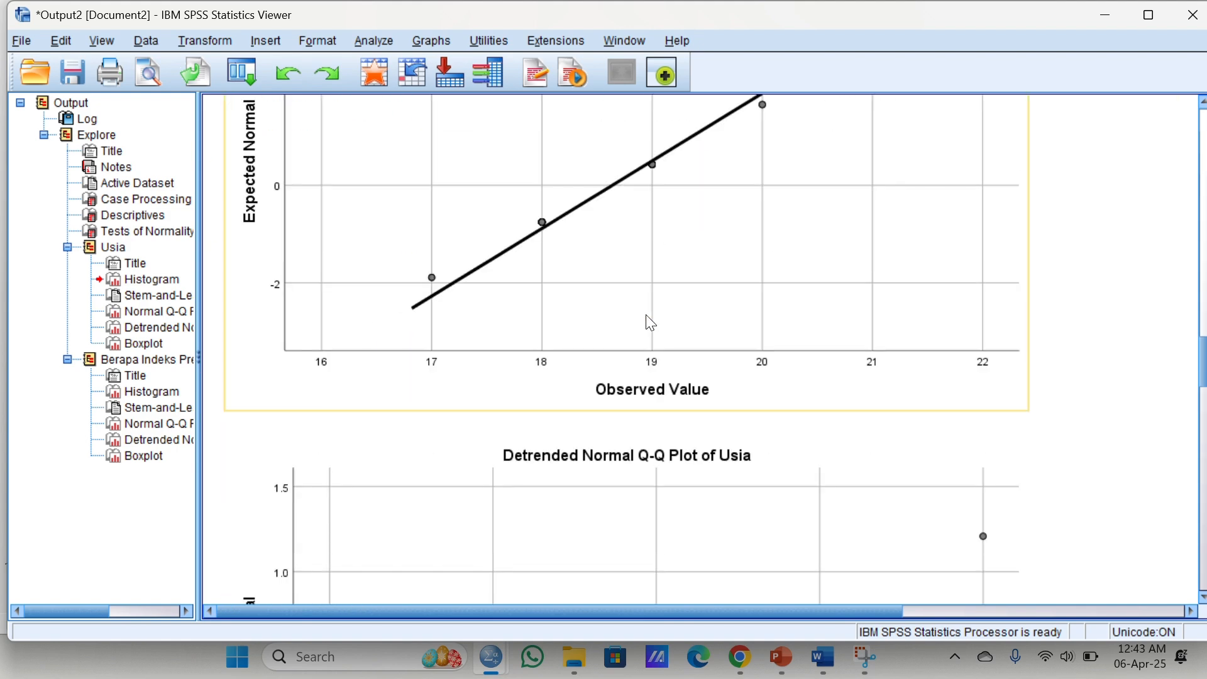
{"action": "scroll", "coordinate": [651, 323], "scroll_direction": "up", "scroll_amount": 2}
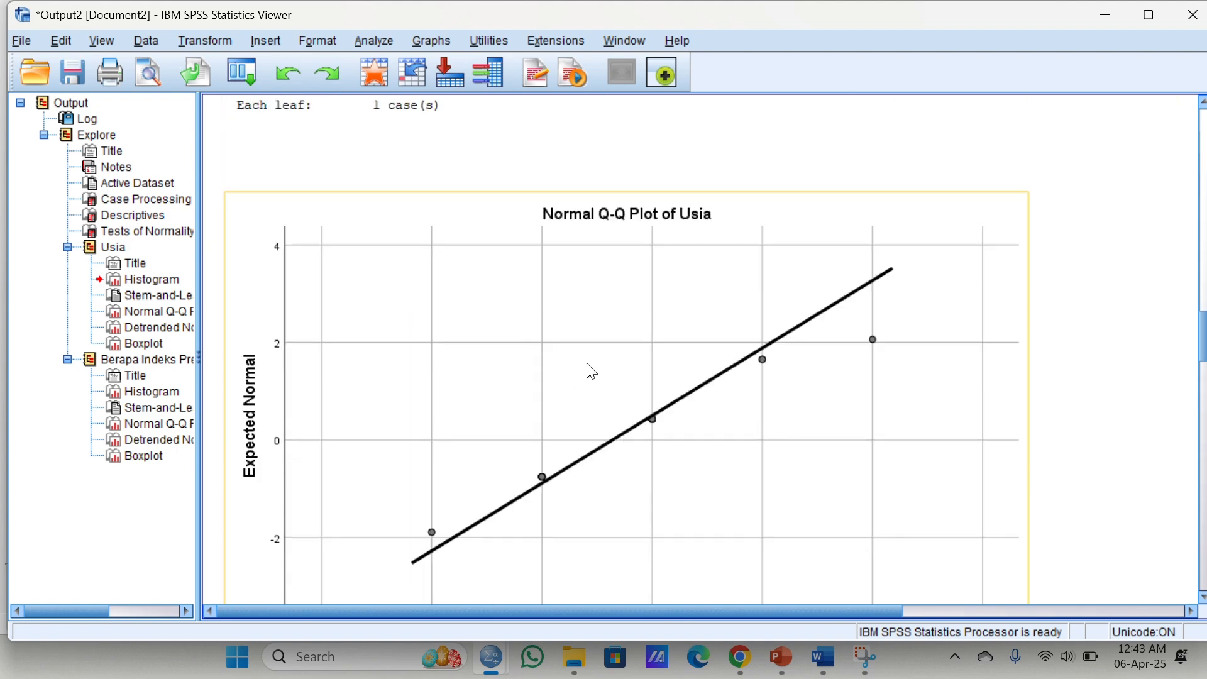
{"action": "scroll", "coordinate": [553, 394], "scroll_direction": "down", "scroll_amount": 6}
{"action": "scroll", "coordinate": [556, 395], "scroll_direction": "up", "scroll_amount": 2}
{"action": "scroll", "coordinate": [557, 395], "scroll_direction": "up", "scroll_amount": 1}
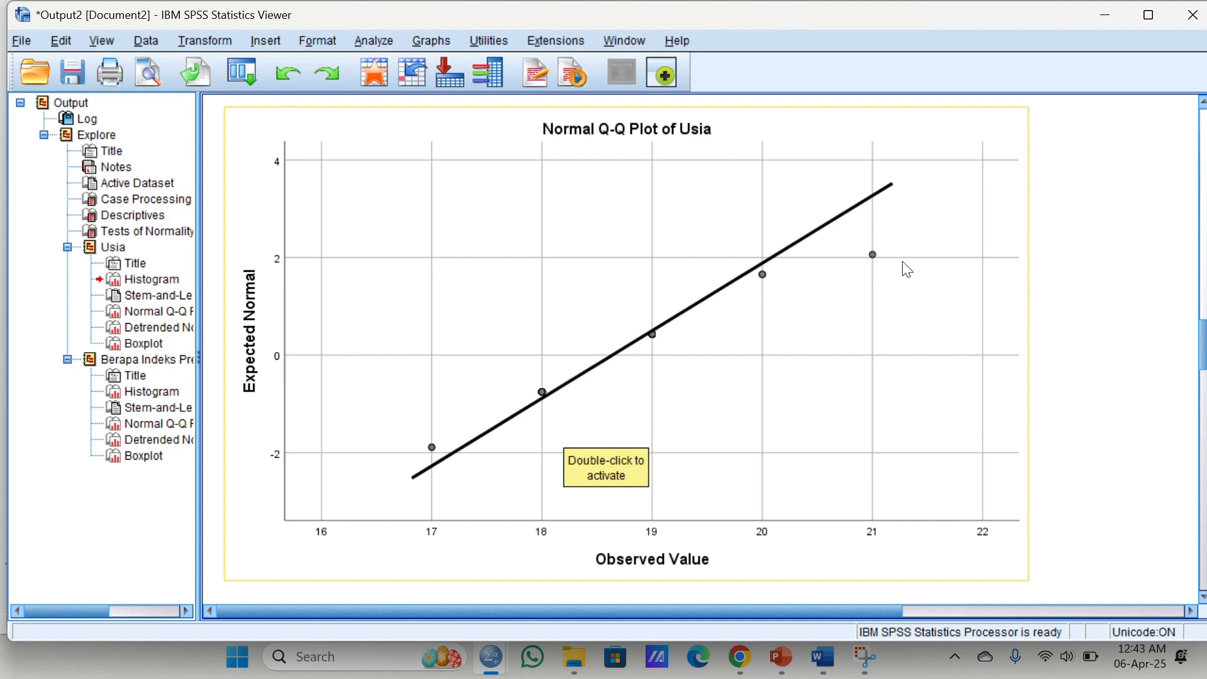
{"action": "scroll", "coordinate": [503, 423], "scroll_direction": "down", "scroll_amount": 10}
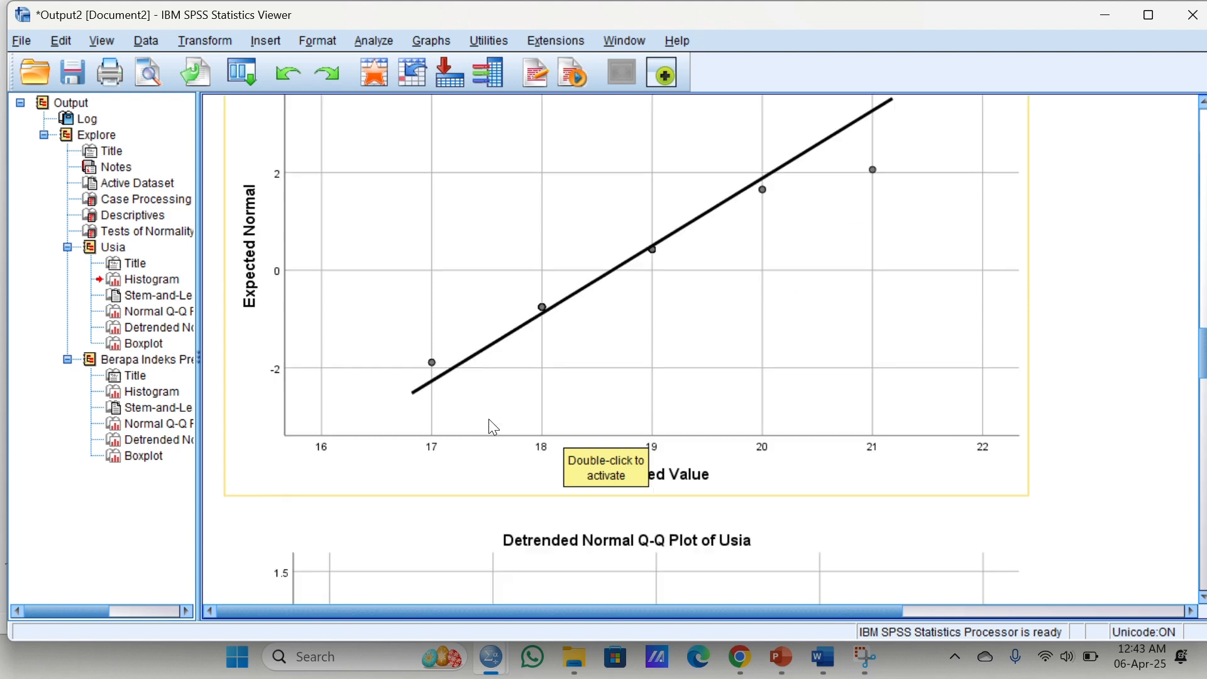
{"action": "scroll", "coordinate": [494, 427], "scroll_direction": "down", "scroll_amount": 15}
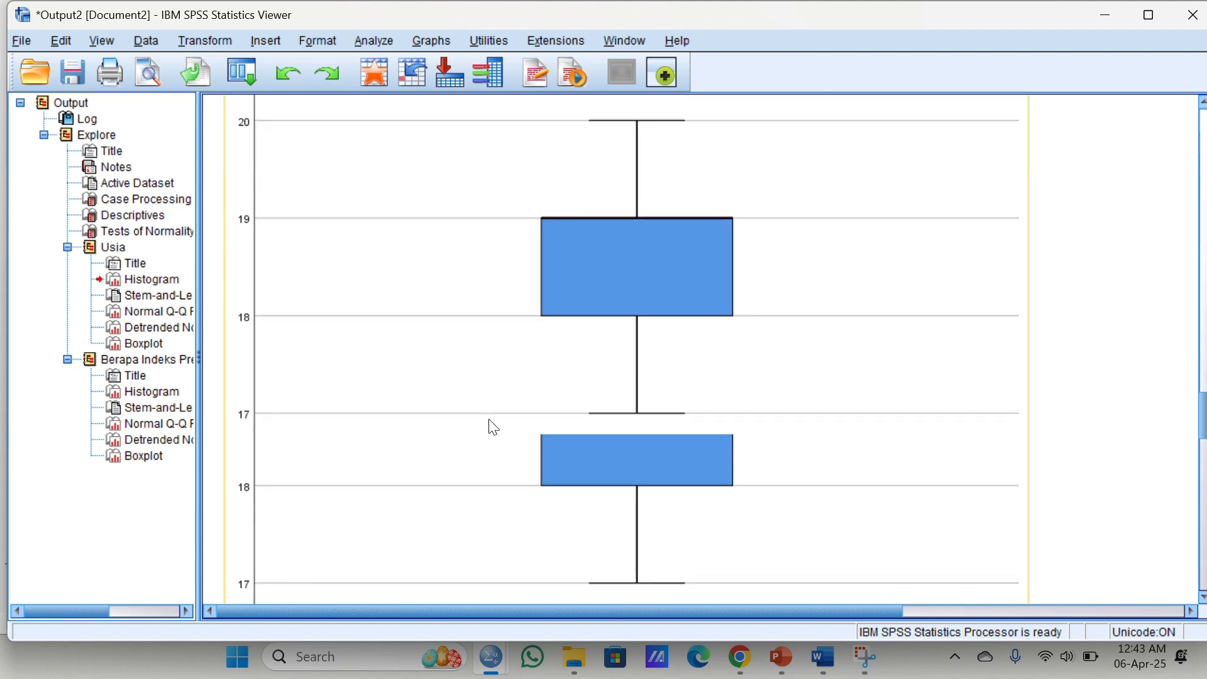
Step: Examine the IPK histogram, normal and detrended Q-Q plots, and boxplot
{"action": "scroll", "coordinate": [494, 428], "scroll_direction": "up", "scroll_amount": 3}
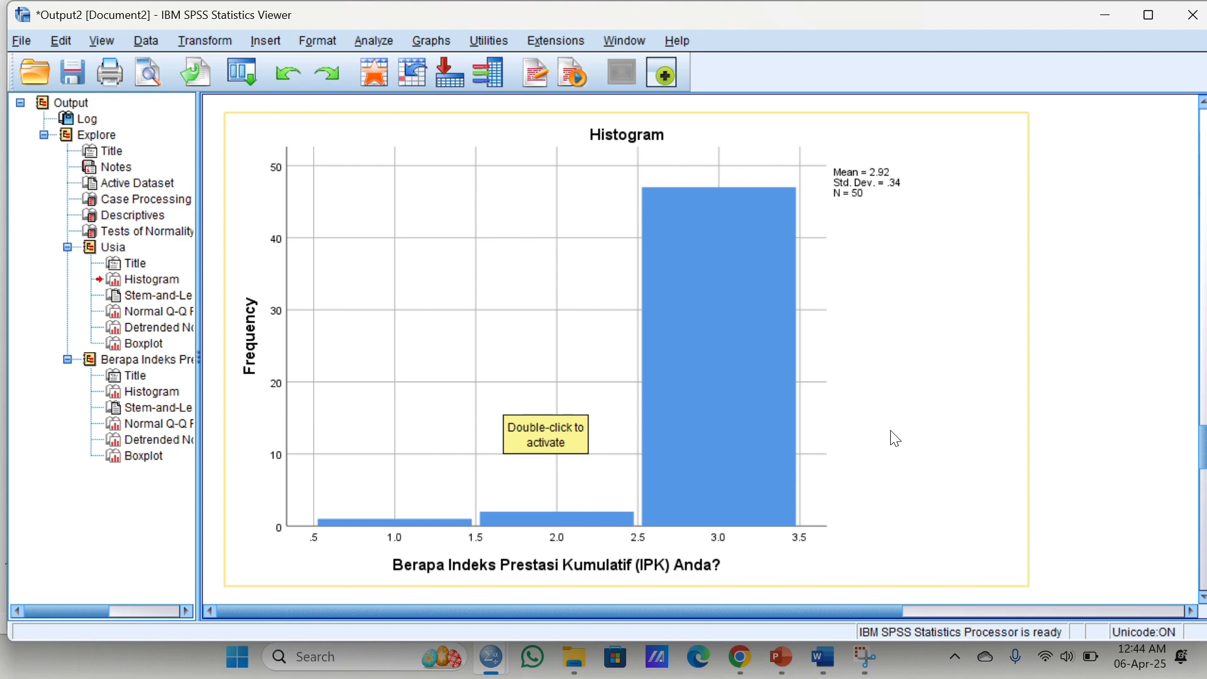
{"action": "scroll", "coordinate": [564, 512], "scroll_direction": "down", "scroll_amount": 5}
{"action": "scroll", "coordinate": [562, 512], "scroll_direction": "down", "scroll_amount": 10}
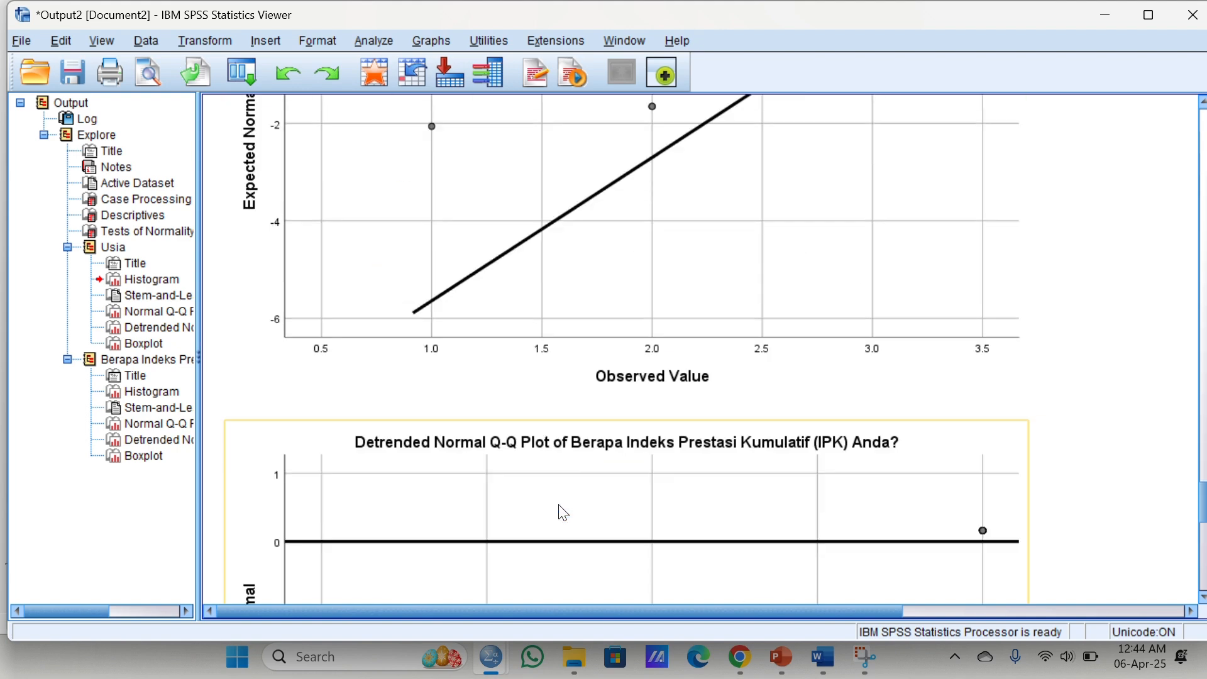
{"action": "scroll", "coordinate": [556, 478], "scroll_direction": "up", "scroll_amount": 4}
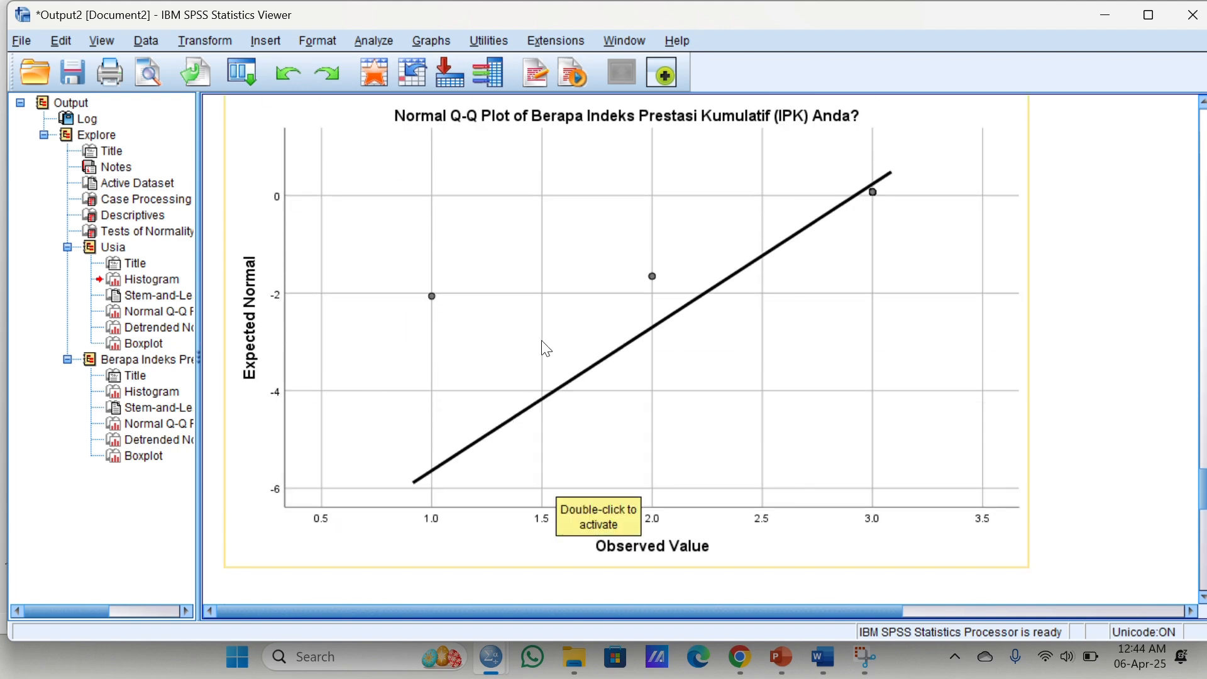
{"action": "scroll", "coordinate": [574, 477], "scroll_direction": "down", "scroll_amount": 5}
{"action": "scroll", "coordinate": [577, 477], "scroll_direction": "down", "scroll_amount": 6}
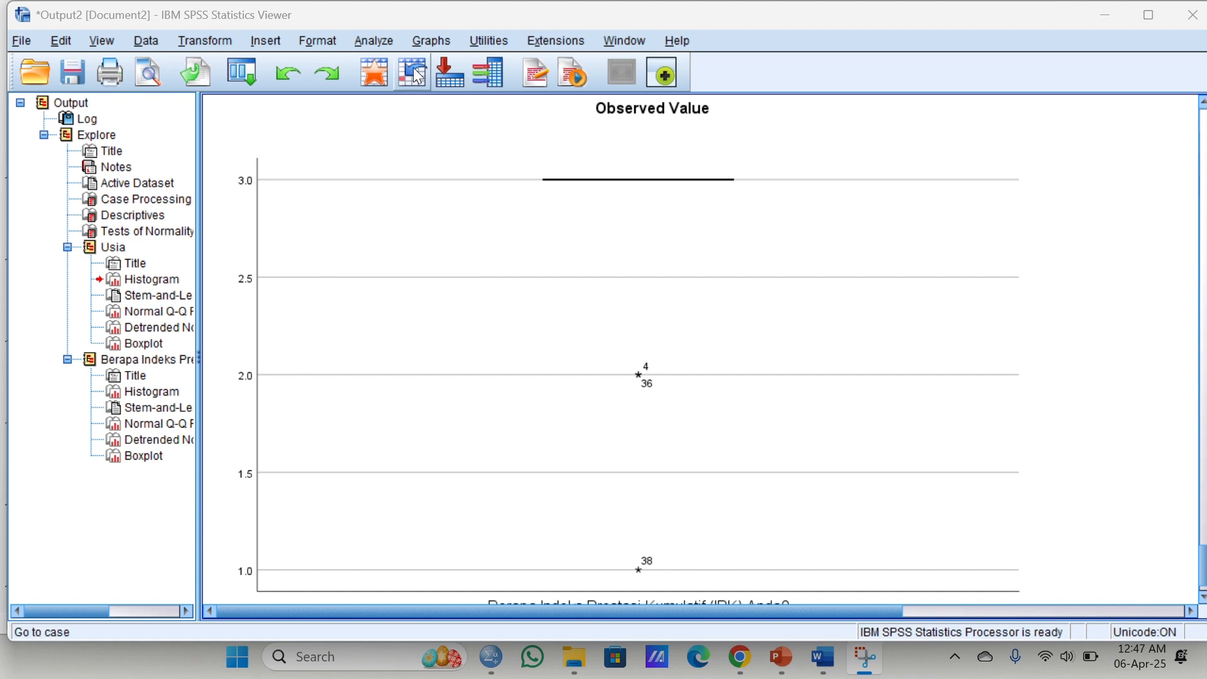
Step: Set up a Means analysis with "Apakah Anda memiliki media sosial Tik Tok?" as dependent and "Berapa Indeks Prestasi Kumulatif (IPK) Anda?" as independent variable
{"action": "left_click", "coordinate": [374, 41]}
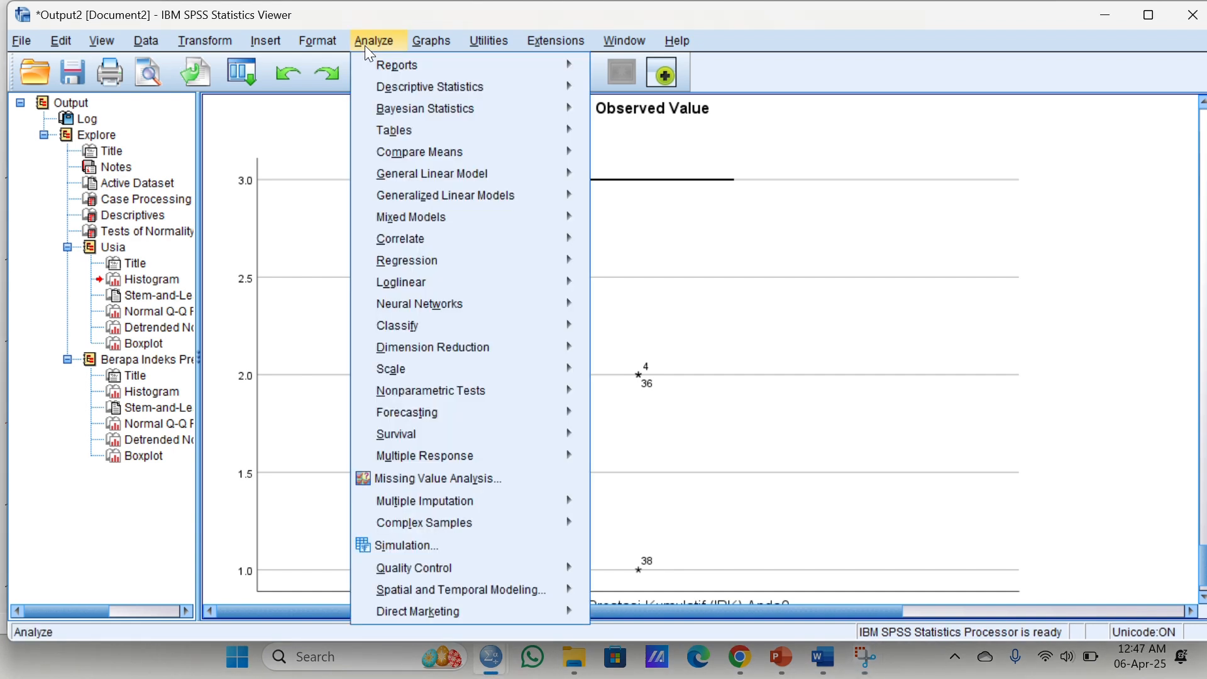
{"action": "mouse_move", "coordinate": [443, 181]}
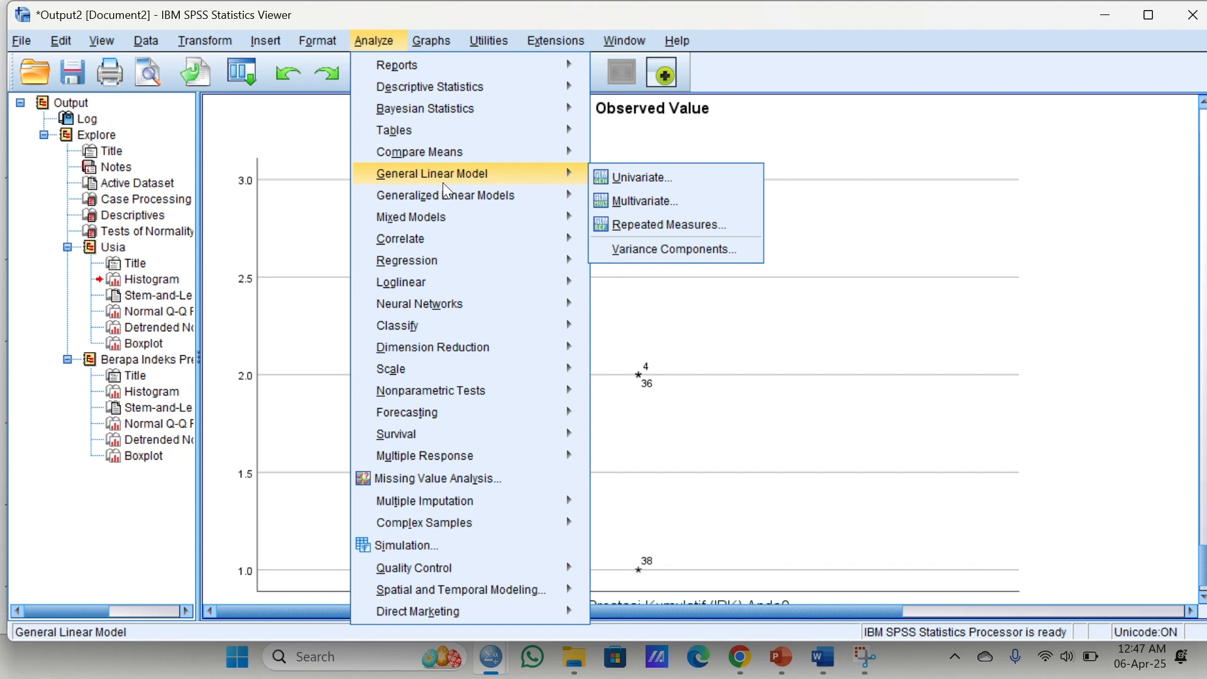
{"action": "mouse_move", "coordinate": [496, 161]}
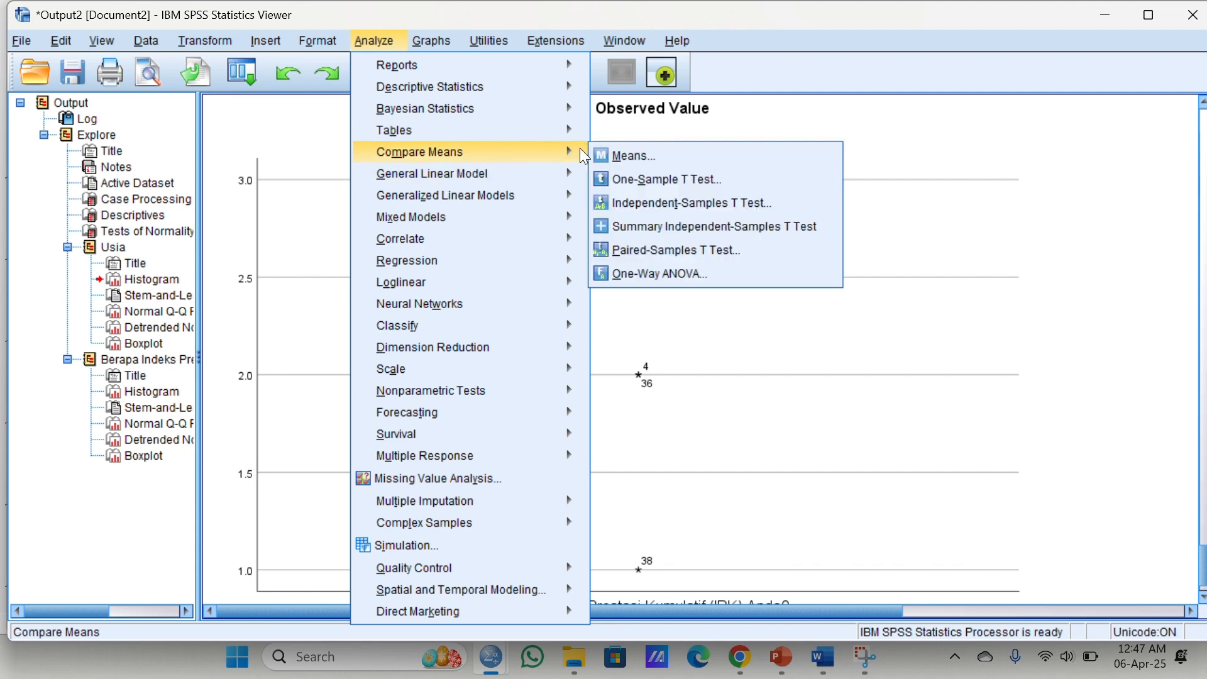
{"action": "left_click", "coordinate": [678, 158]}
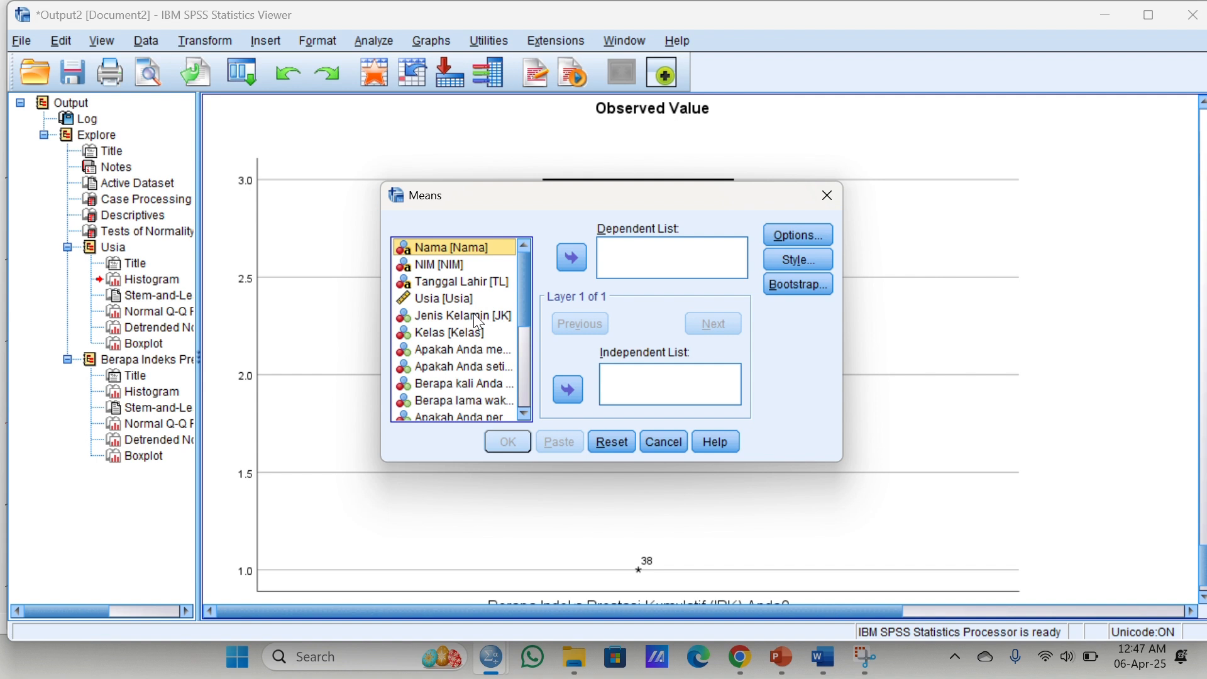
{"action": "left_click", "coordinate": [487, 352]}
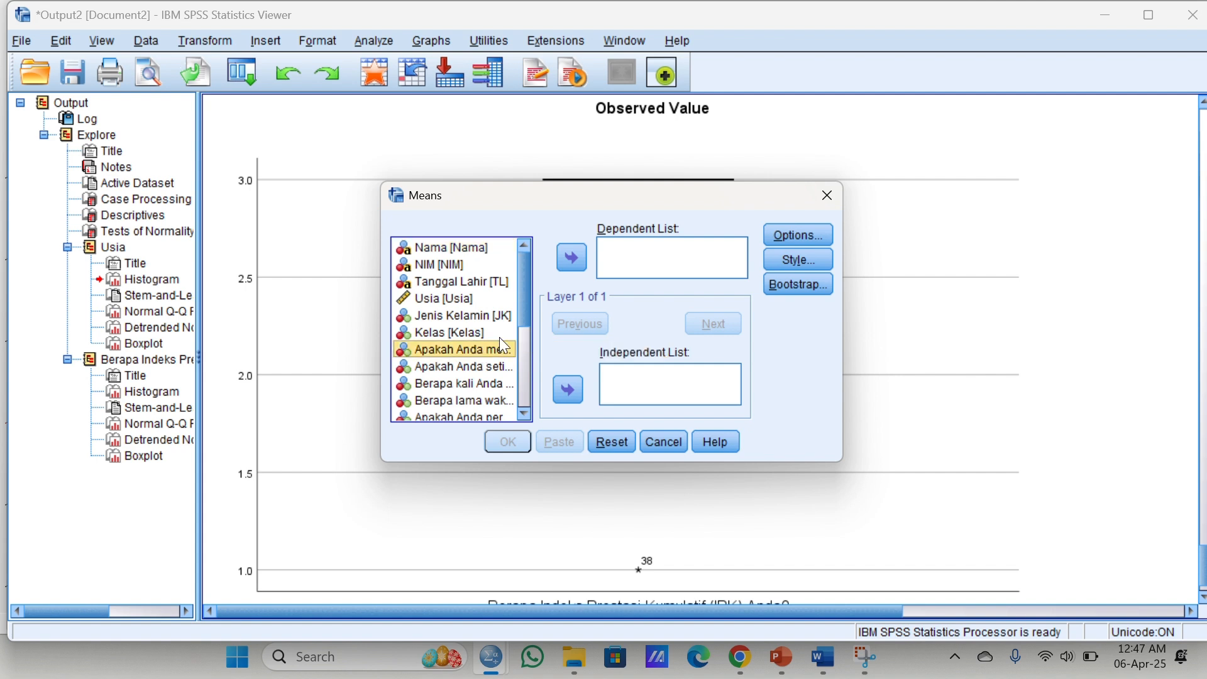
{"action": "left_click", "coordinate": [560, 256]}
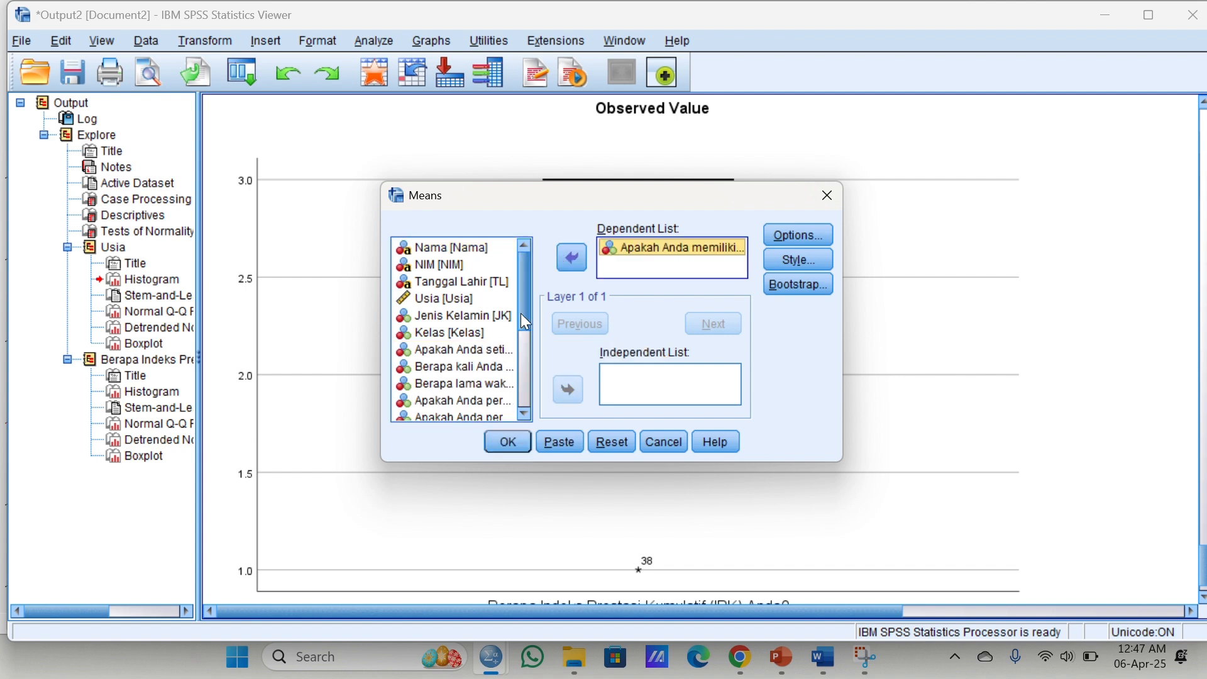
{"action": "scroll", "coordinate": [479, 365], "scroll_direction": "down", "scroll_amount": 1}
{"action": "scroll", "coordinate": [479, 365], "scroll_direction": "down", "scroll_amount": 1}
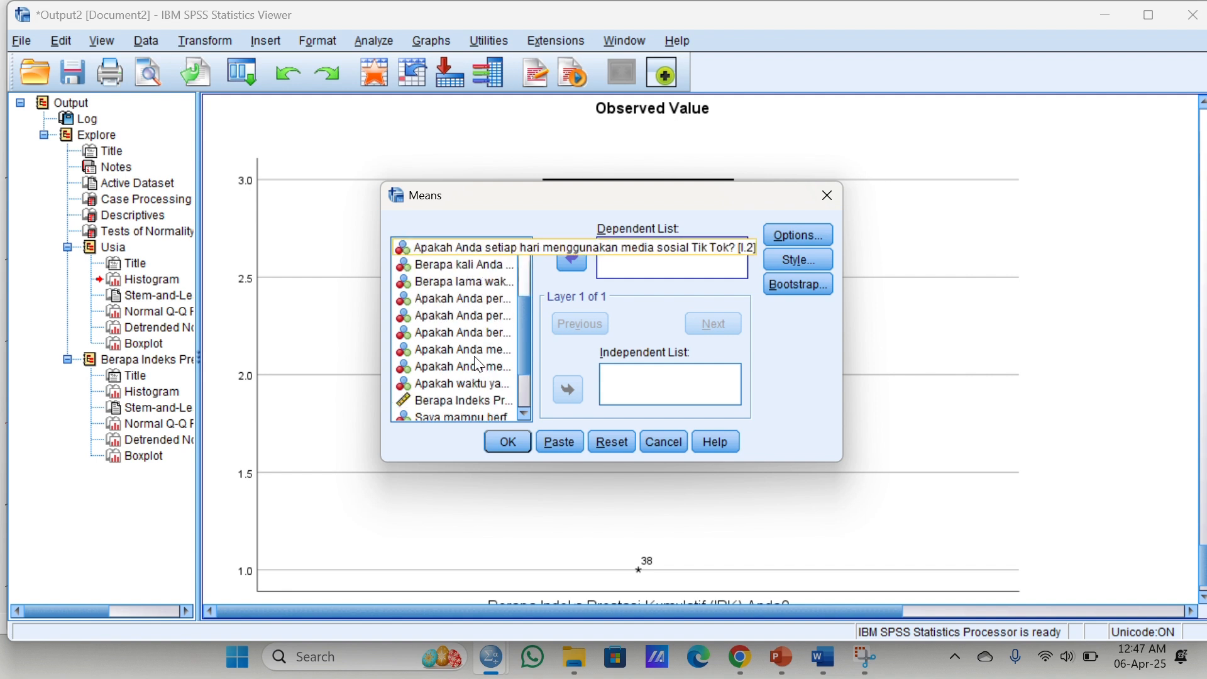
{"action": "left_click", "coordinate": [479, 400]}
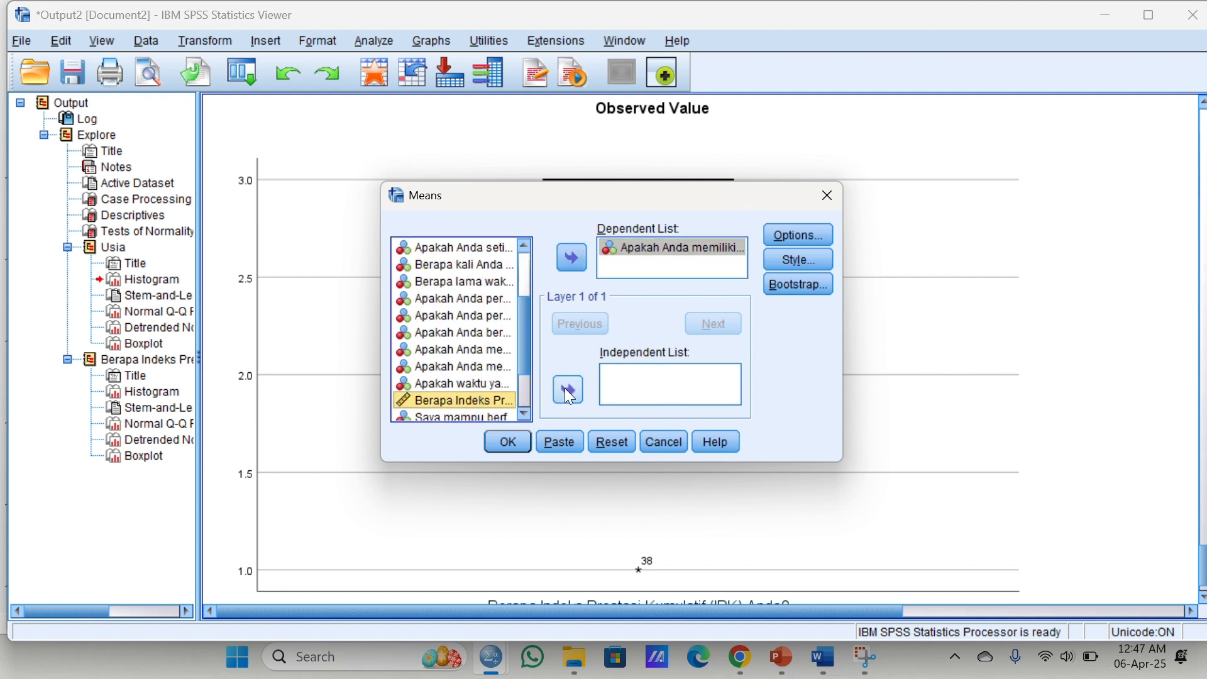
{"action": "left_click", "coordinate": [568, 392]}
Step: Enable the test for linearity in the Means options, leave the table style unchanged, and run the analysis
{"action": "left_click", "coordinate": [807, 234]}
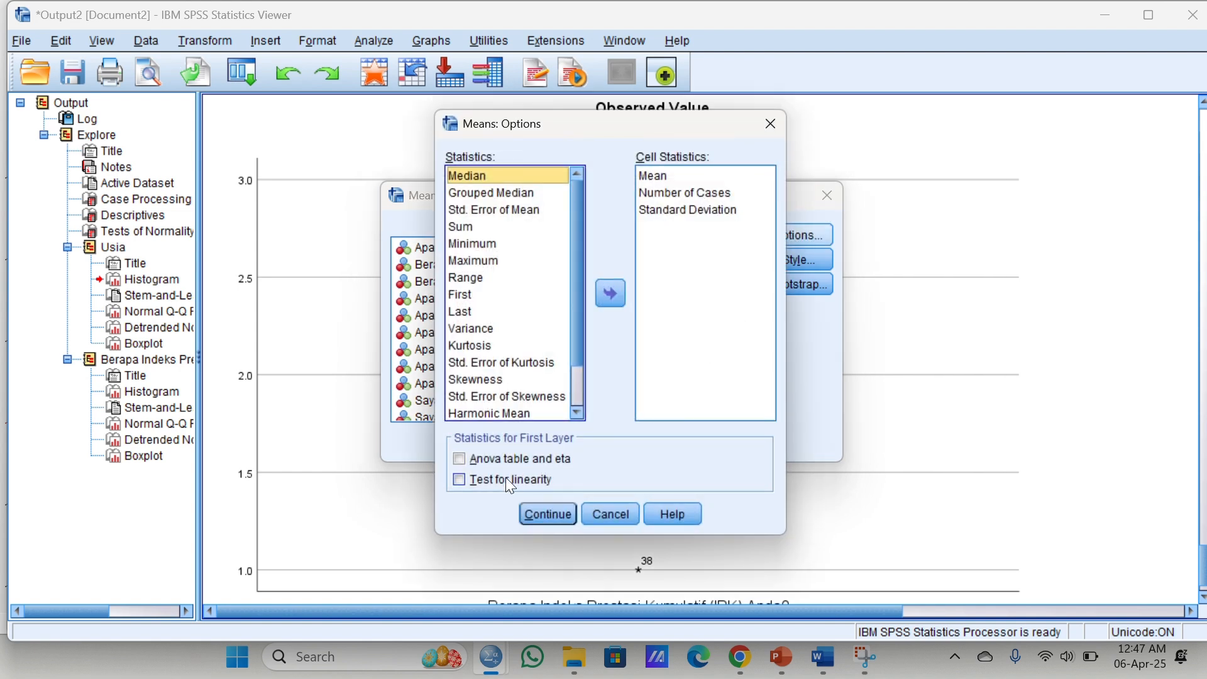
{"action": "left_click", "coordinate": [473, 484]}
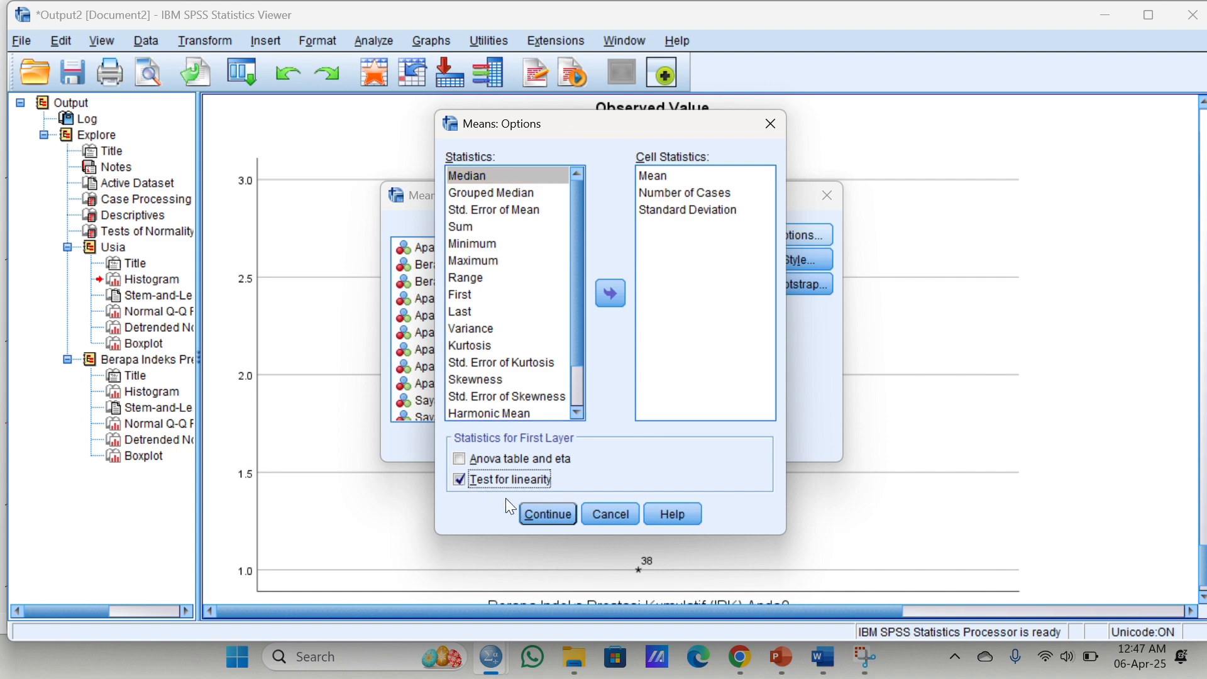
{"action": "left_click", "coordinate": [545, 511]}
{"action": "left_click", "coordinate": [787, 259]}
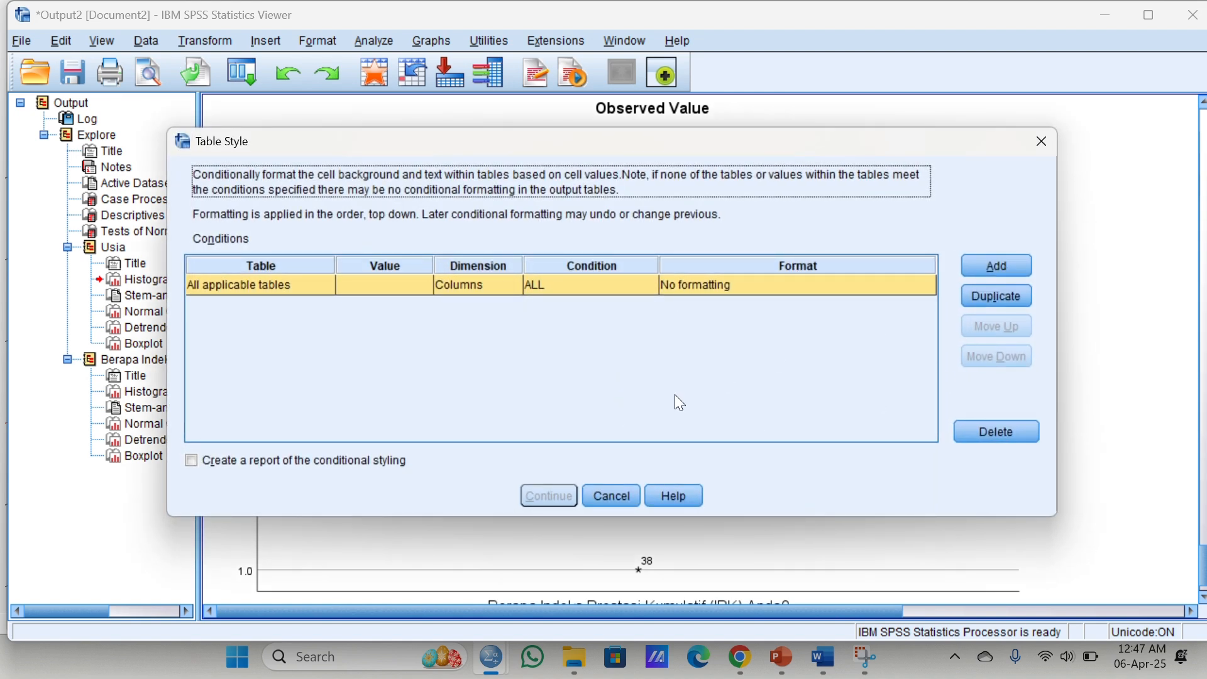
{"action": "left_click", "coordinate": [1041, 142]}
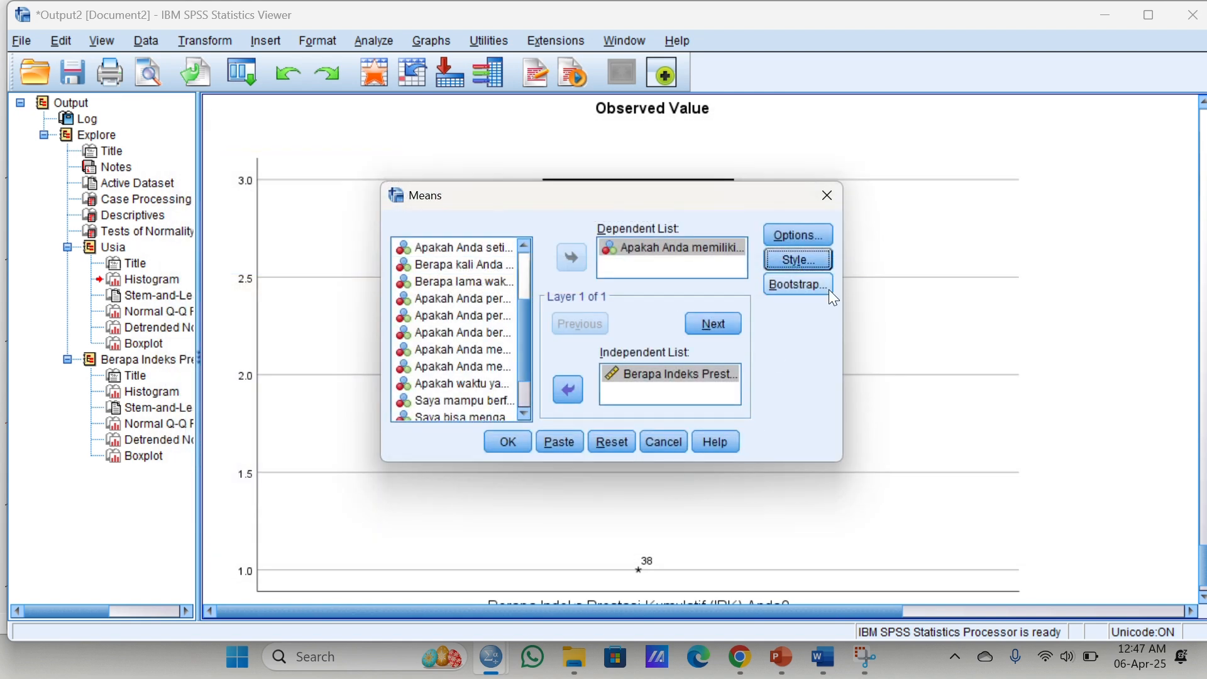
{"action": "left_click", "coordinate": [512, 443]}
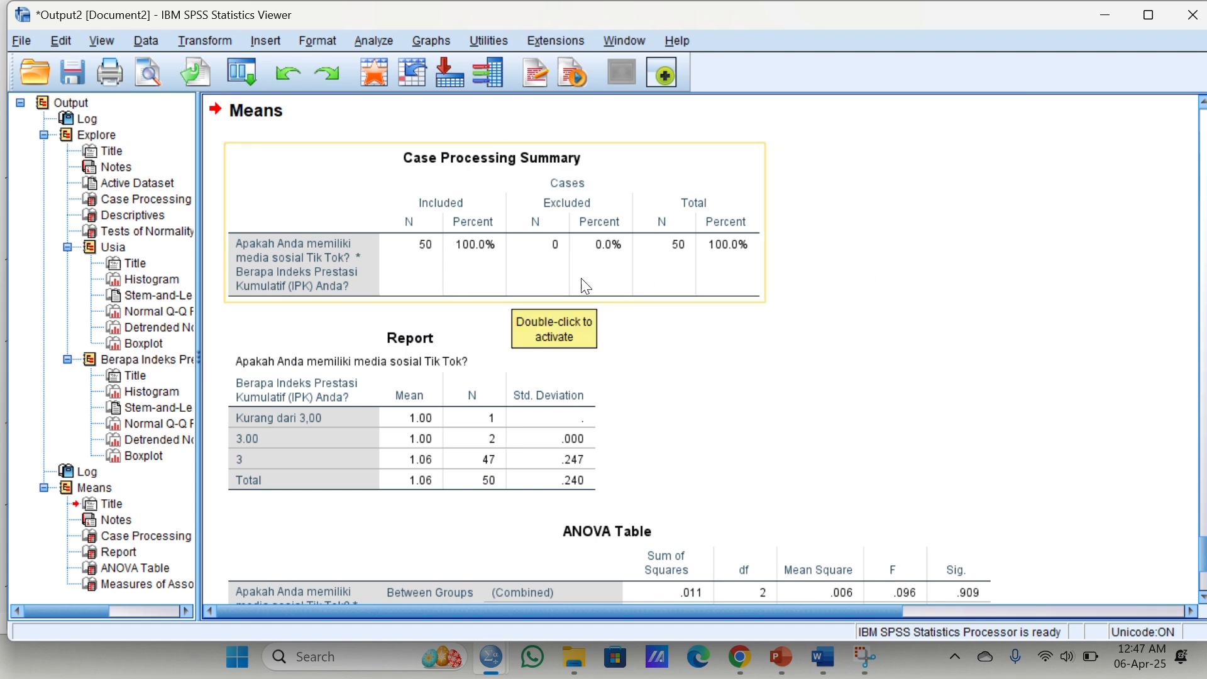
Step: Examine the Means output, focusing on the linearity and deviation from linearity significance in the ANOVA Table and the Measures of Association
{"action": "scroll", "coordinate": [538, 425], "scroll_direction": "down", "scroll_amount": 3}
{"action": "scroll", "coordinate": [539, 425], "scroll_direction": "down", "scroll_amount": 2}
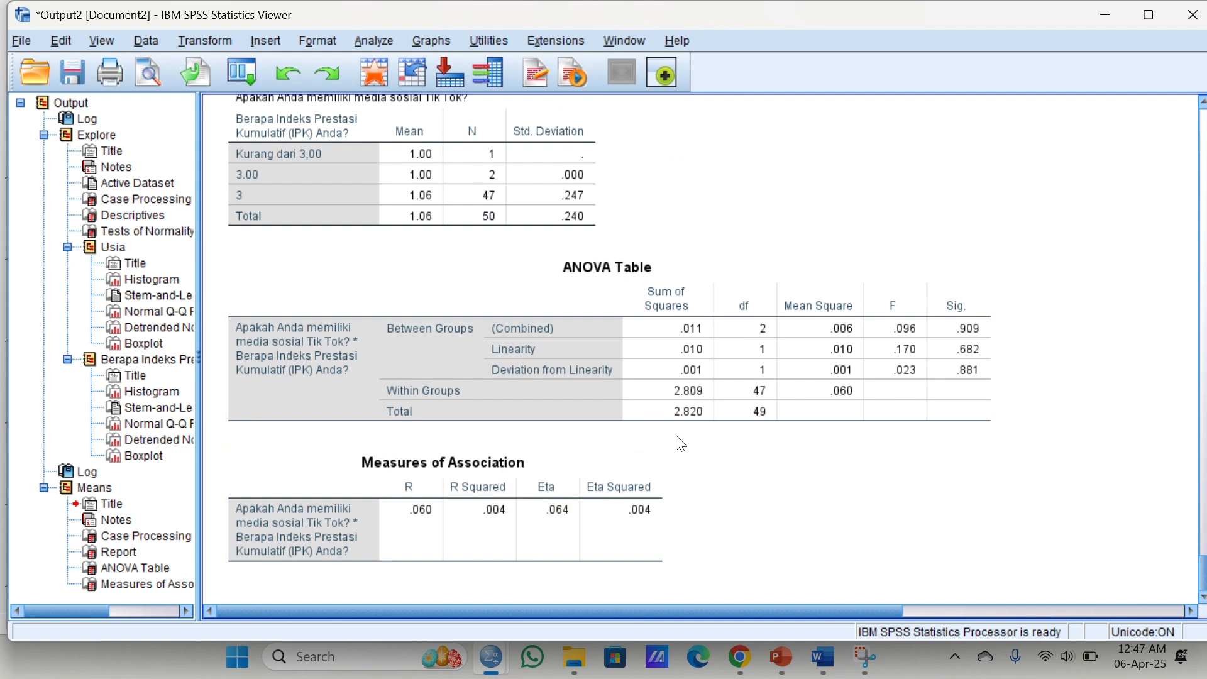
{"action": "left_click", "coordinate": [757, 327]}
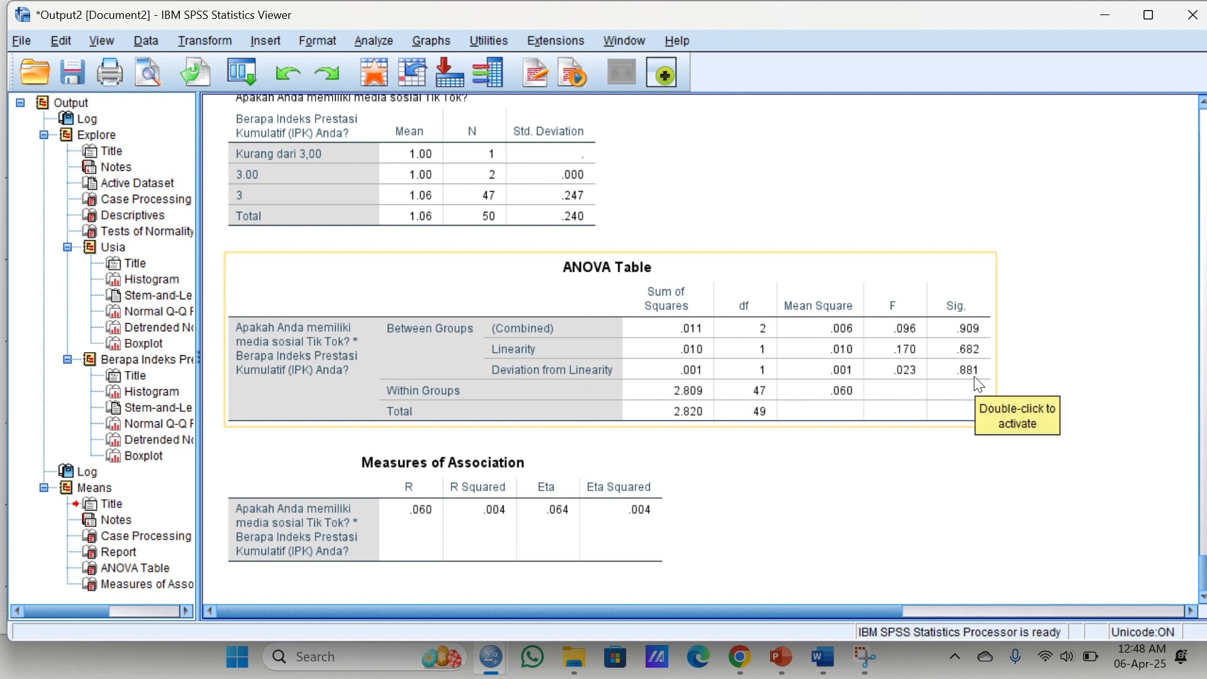
{"action": "key", "text": "super+shift+s"}
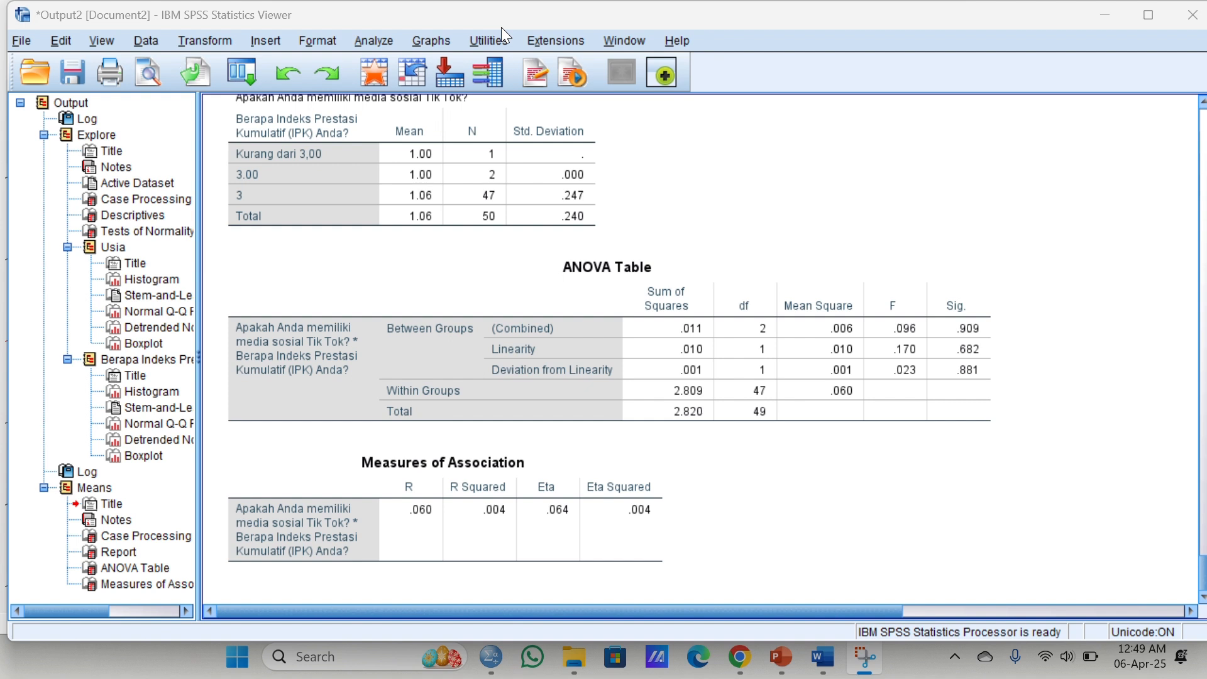
{"action": "left_click", "coordinate": [529, 370]}
{"action": "left_click", "coordinate": [412, 148]}
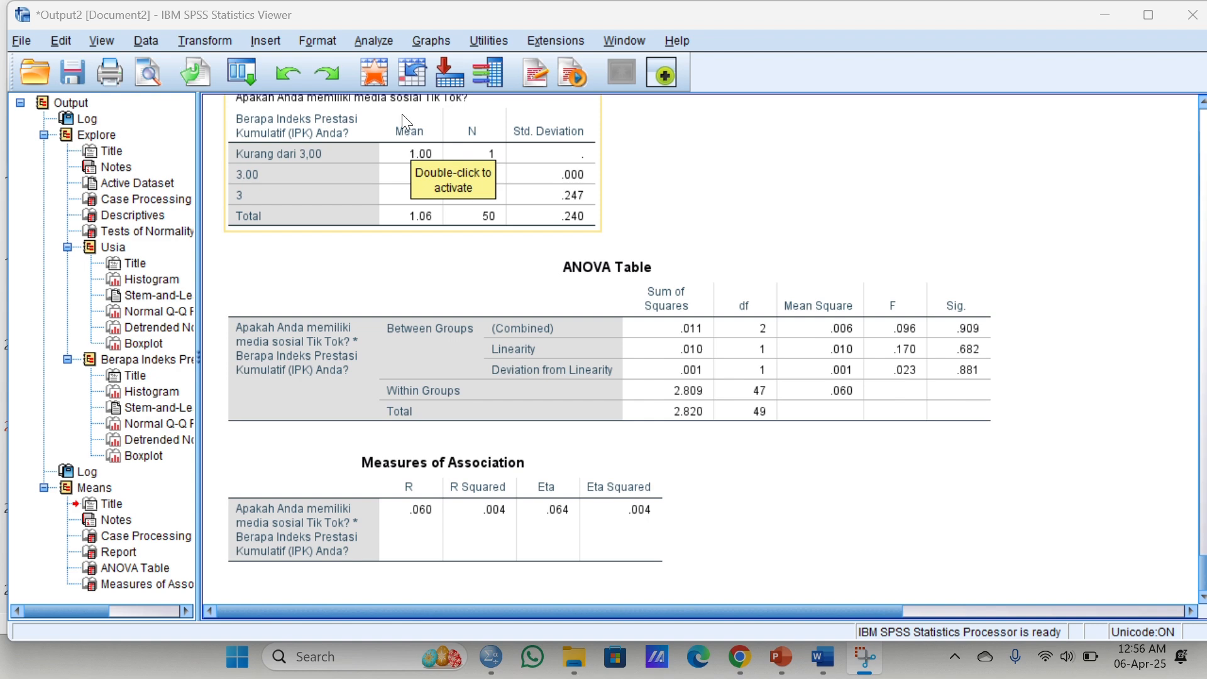
Step: Set up a Bivariate Correlations analysis of "Apakah Anda memiliki media sosial Tik Tok?" and "Berapa Indeks Prestasi Kumulatif (IPK) Anda?"
{"action": "left_click", "coordinate": [376, 39]}
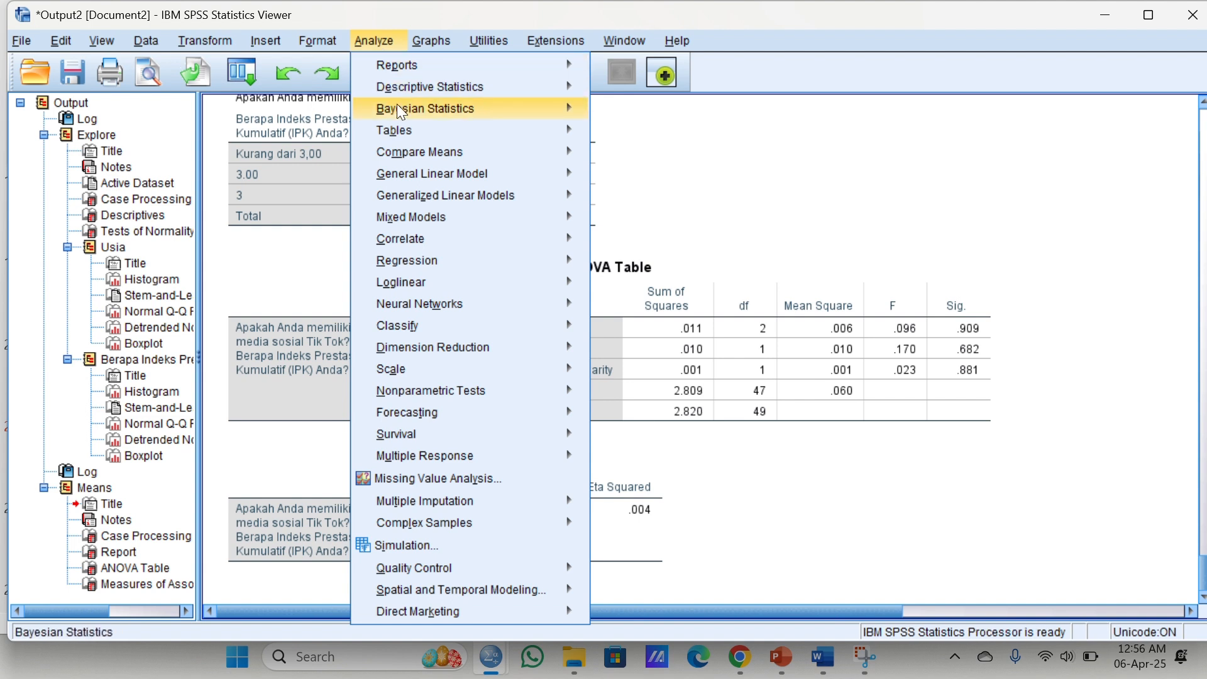
{"action": "mouse_move", "coordinate": [427, 199]}
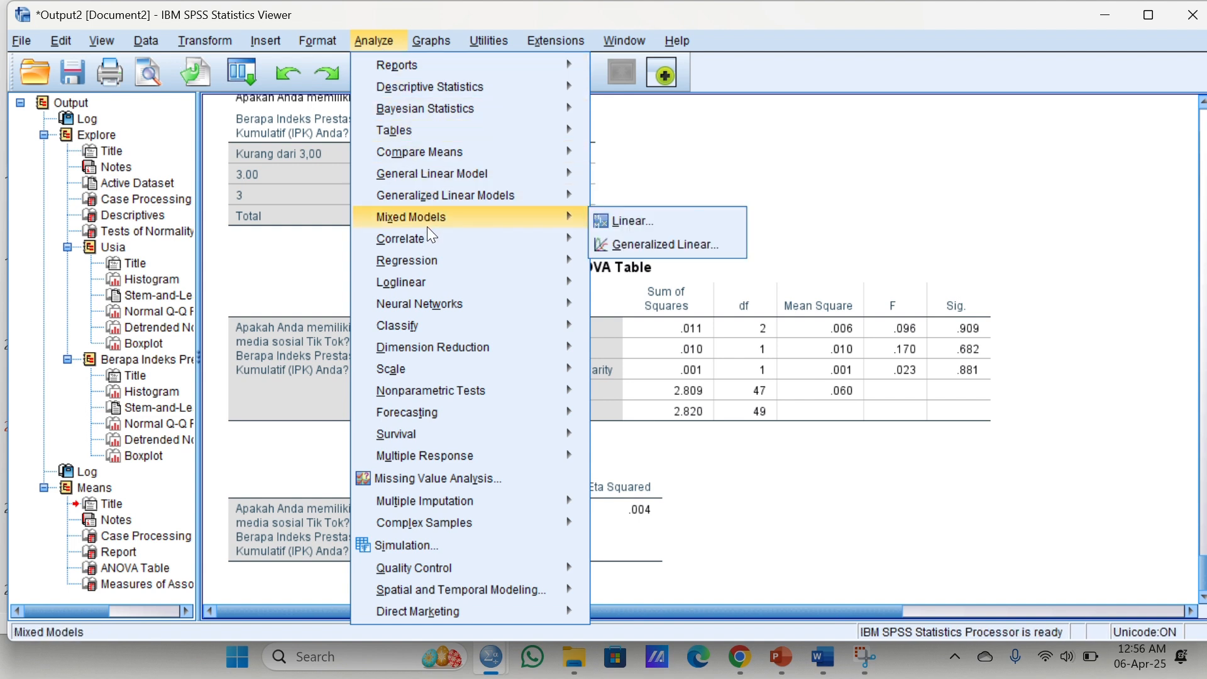
{"action": "mouse_move", "coordinate": [431, 240]}
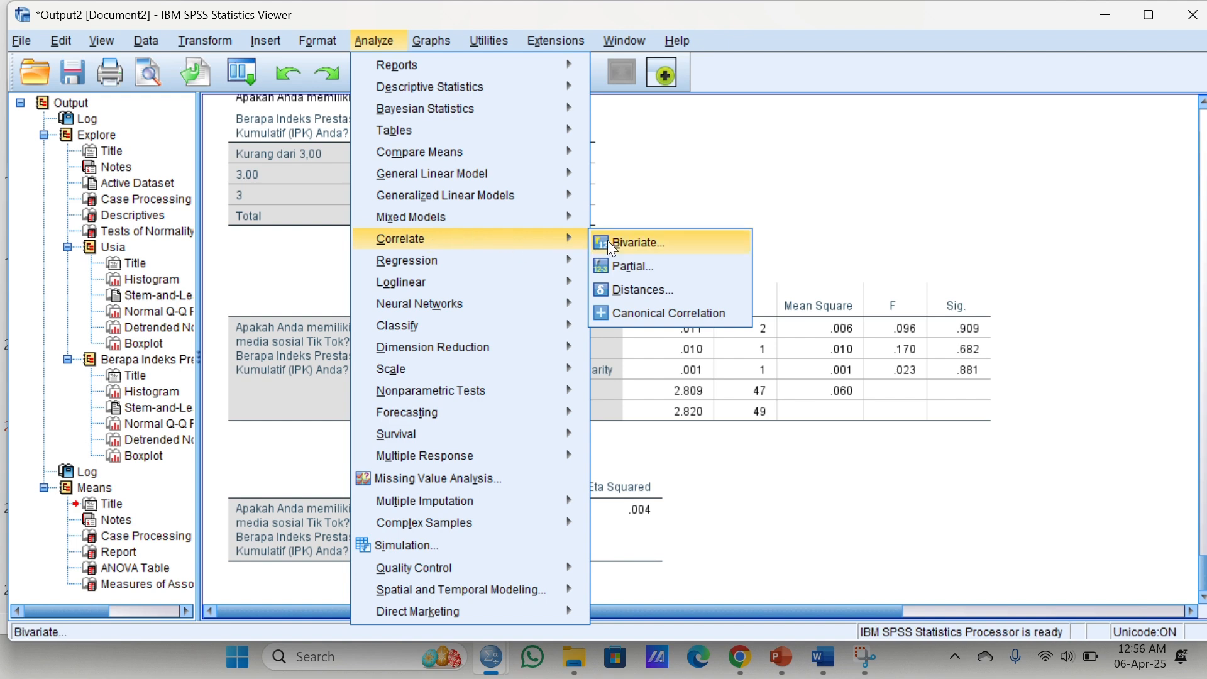
{"action": "left_click", "coordinate": [631, 243]}
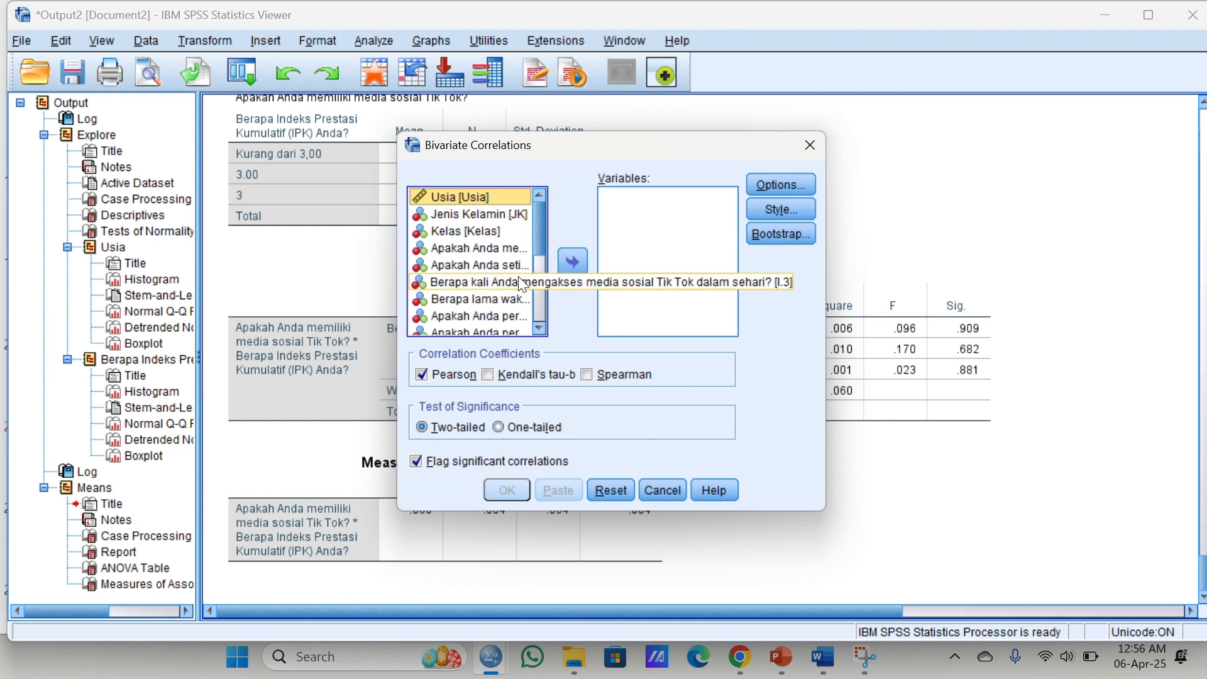
{"action": "left_click", "coordinate": [500, 250]}
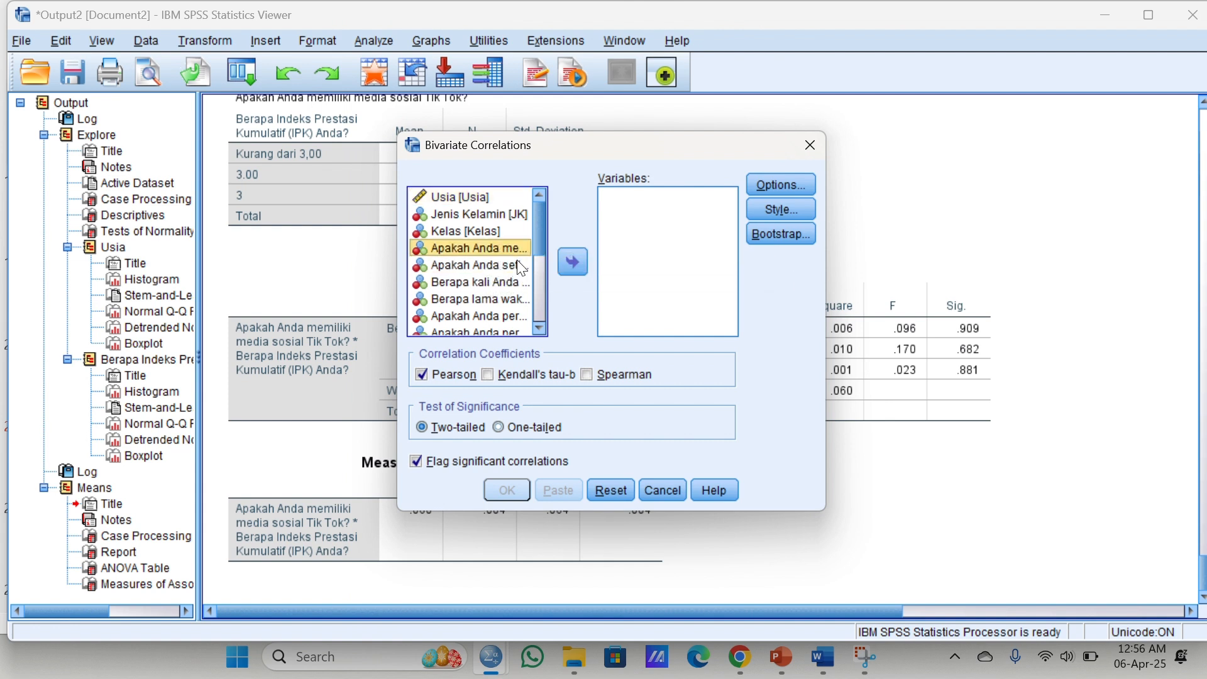
{"action": "left_click", "coordinate": [574, 263]}
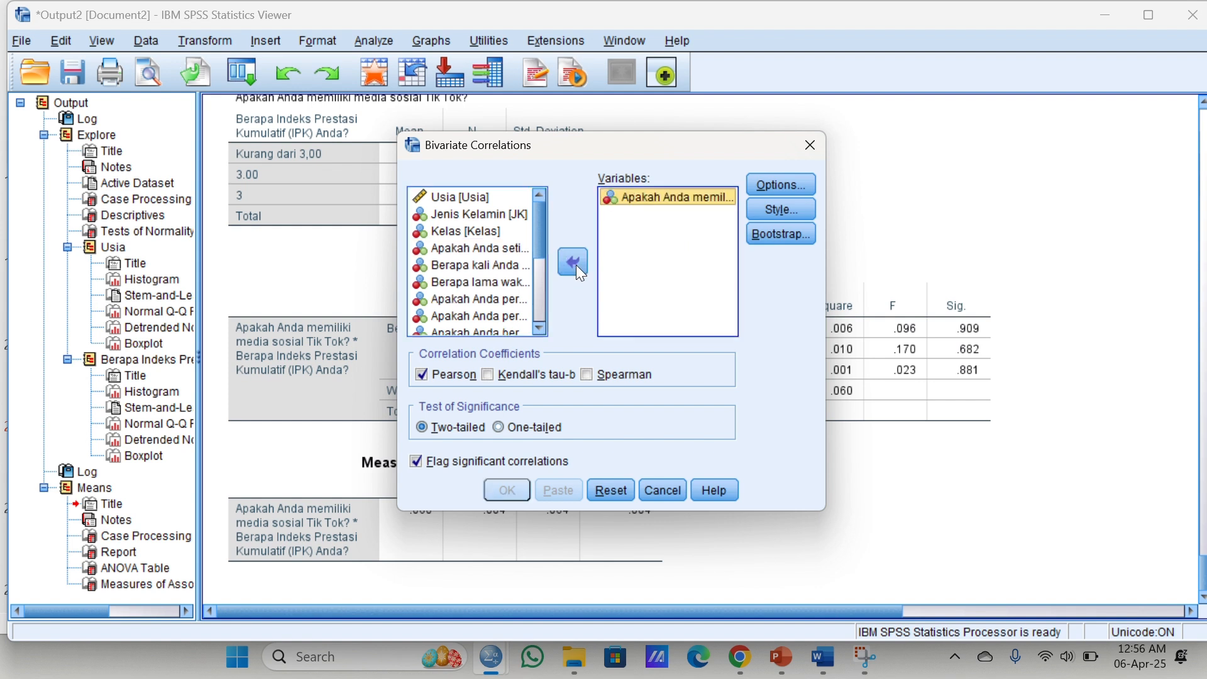
{"action": "scroll", "coordinate": [450, 311], "scroll_direction": "down", "scroll_amount": 3}
{"action": "left_click", "coordinate": [453, 300]}
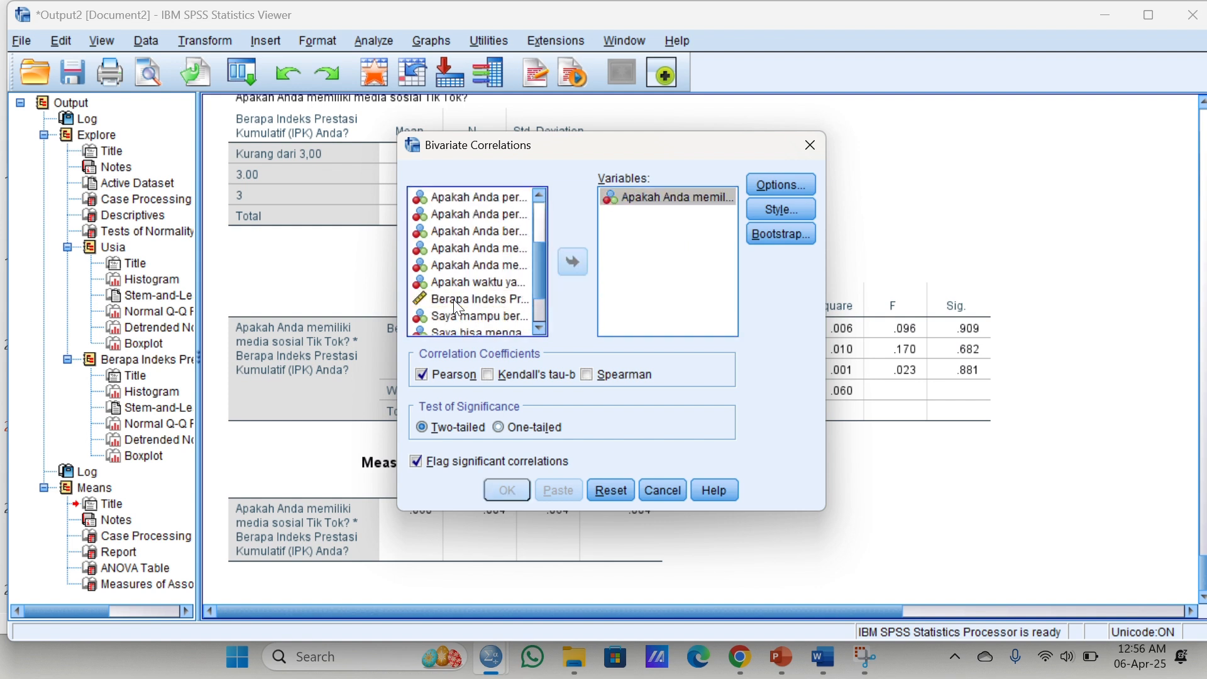
{"action": "left_click", "coordinate": [586, 266]}
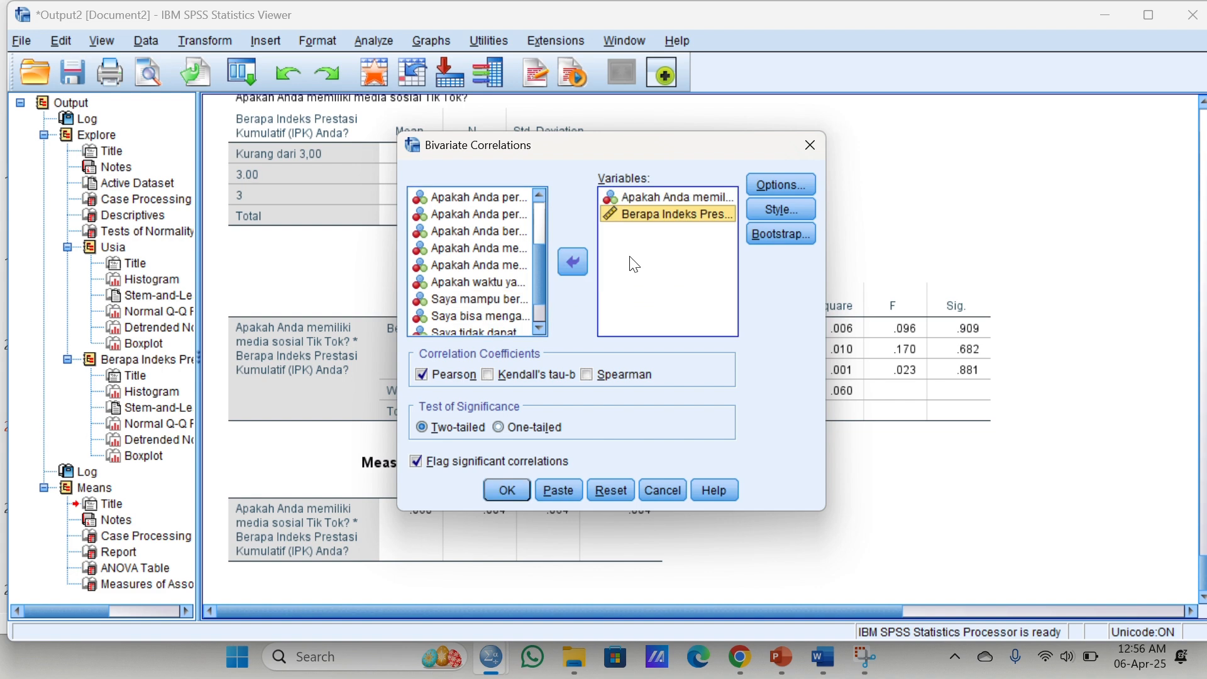
Step: Run the two-tailed Pearson correlation with significant correlations flagged, keeping the default options and table style
{"action": "left_click", "coordinate": [782, 185]}
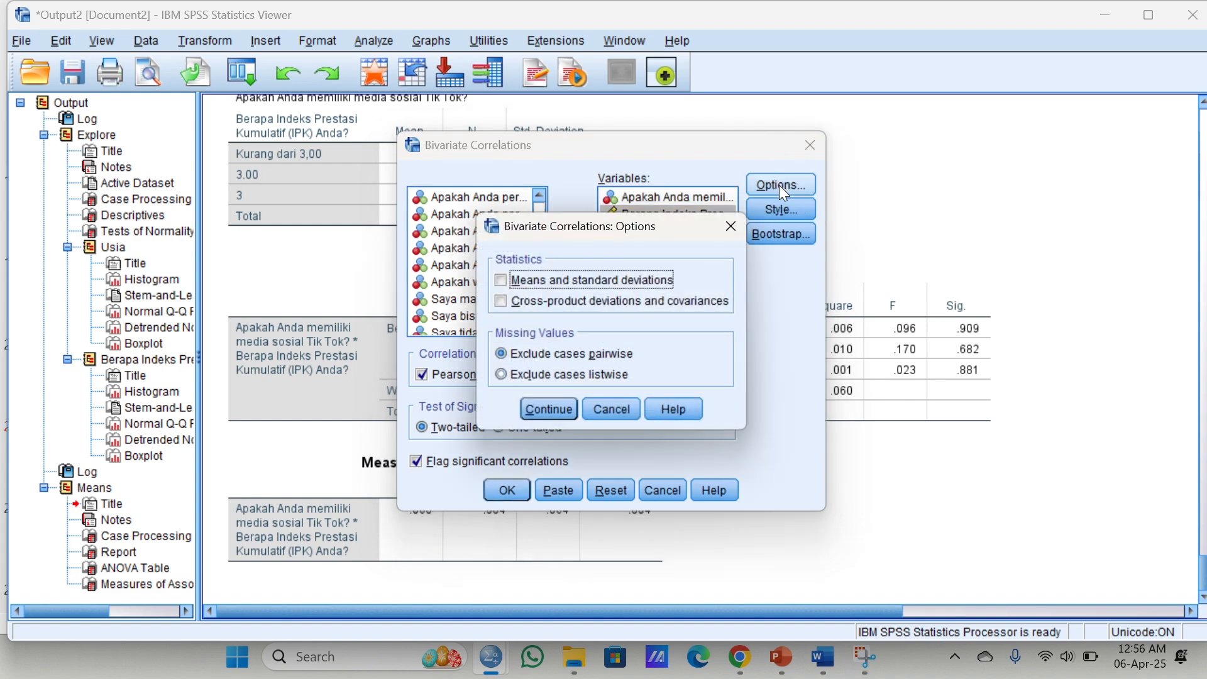
{"action": "left_click", "coordinate": [733, 227]}
{"action": "left_click", "coordinate": [805, 210]}
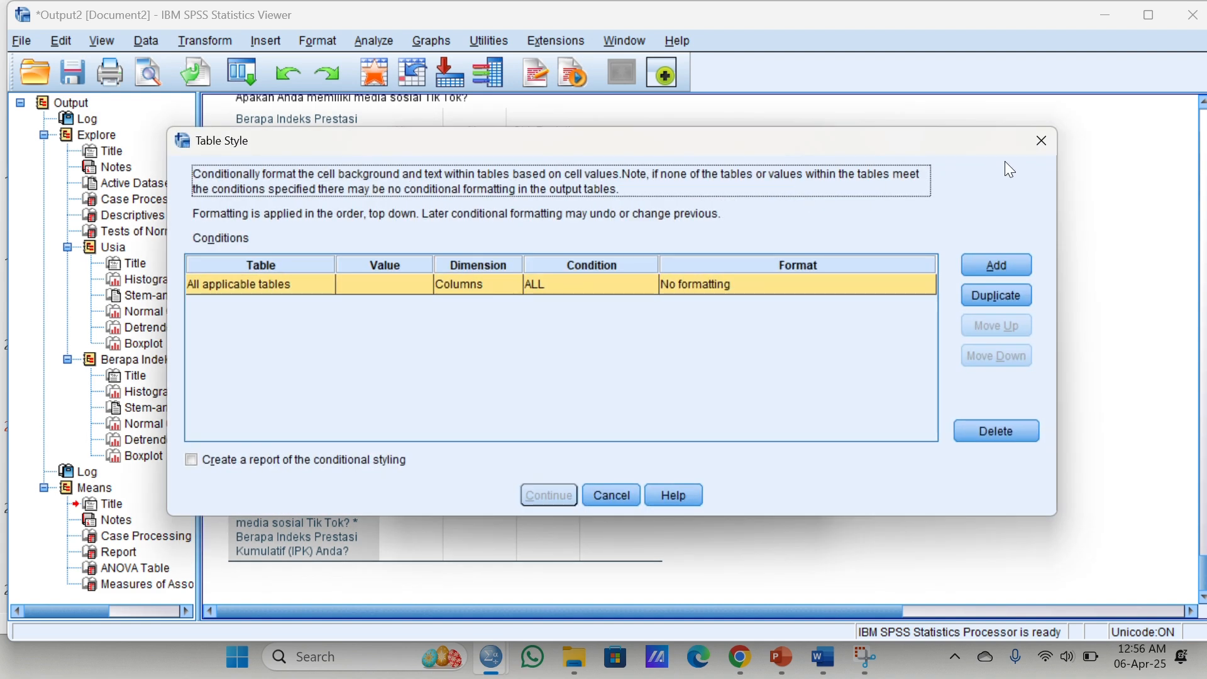
{"action": "left_click", "coordinate": [1044, 142]}
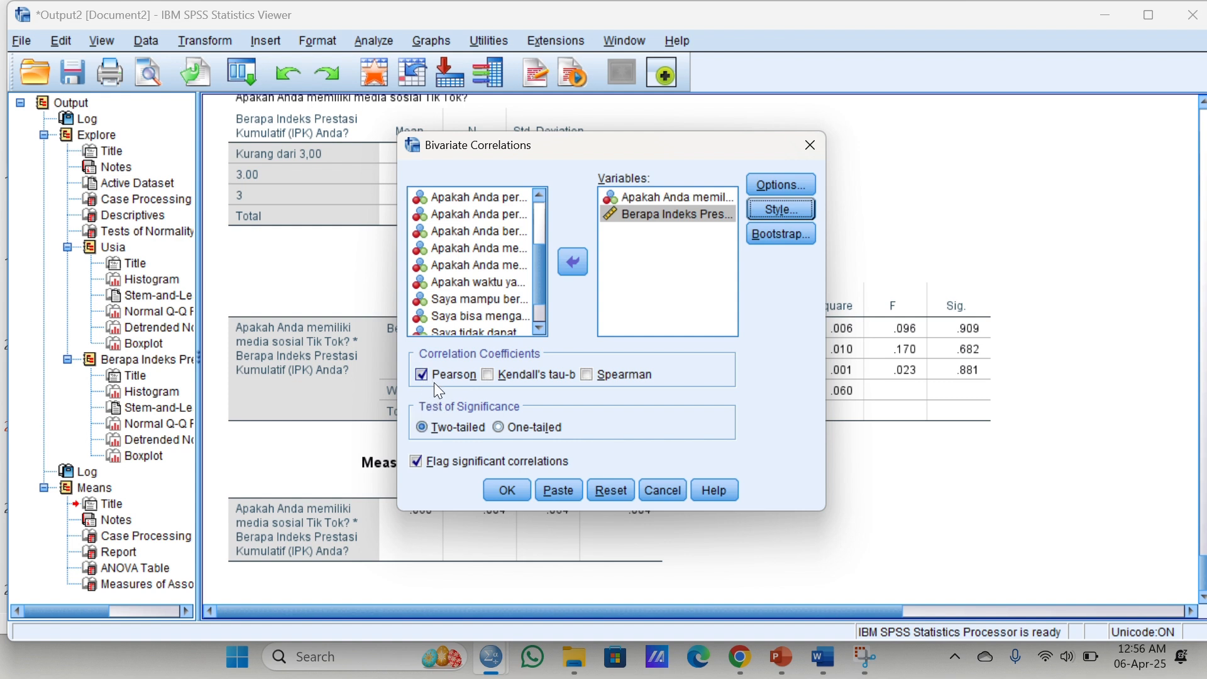
{"action": "left_click", "coordinate": [514, 493]}
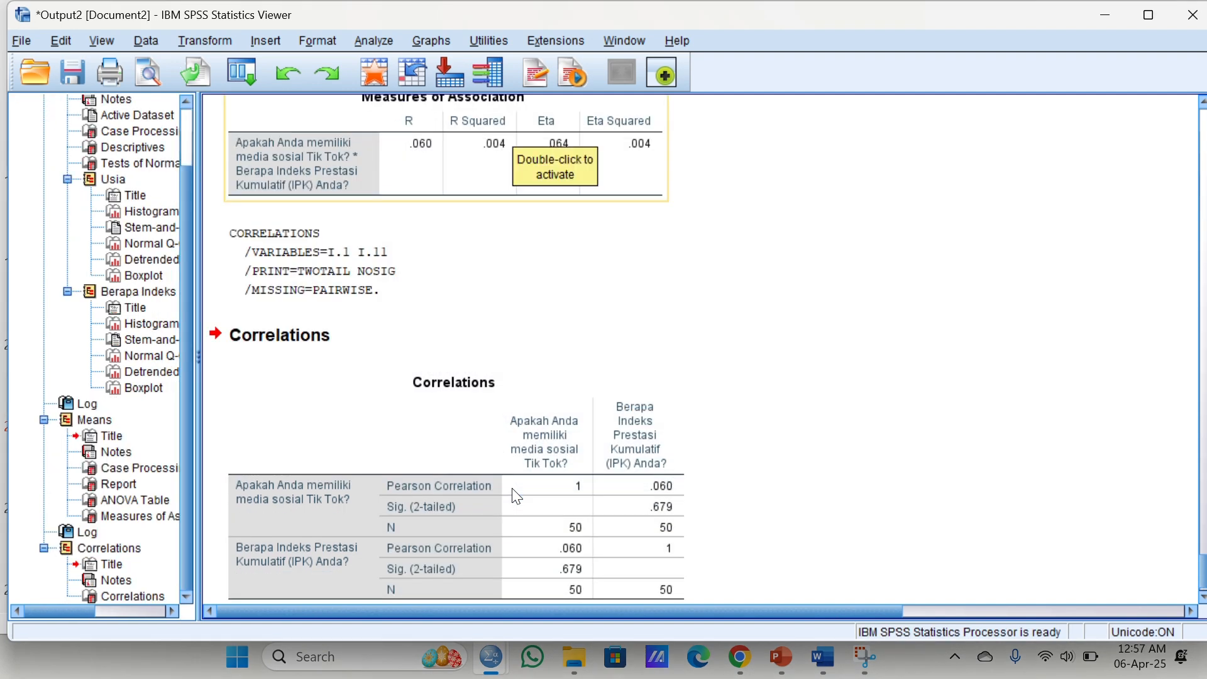
Step: Examine the Pearson correlation and two-tailed significance between TikTok ownership and IPK in the Correlations table
{"action": "left_click", "coordinate": [517, 497]}
{"action": "scroll", "coordinate": [415, 414], "scroll_direction": "down", "scroll_amount": 1}
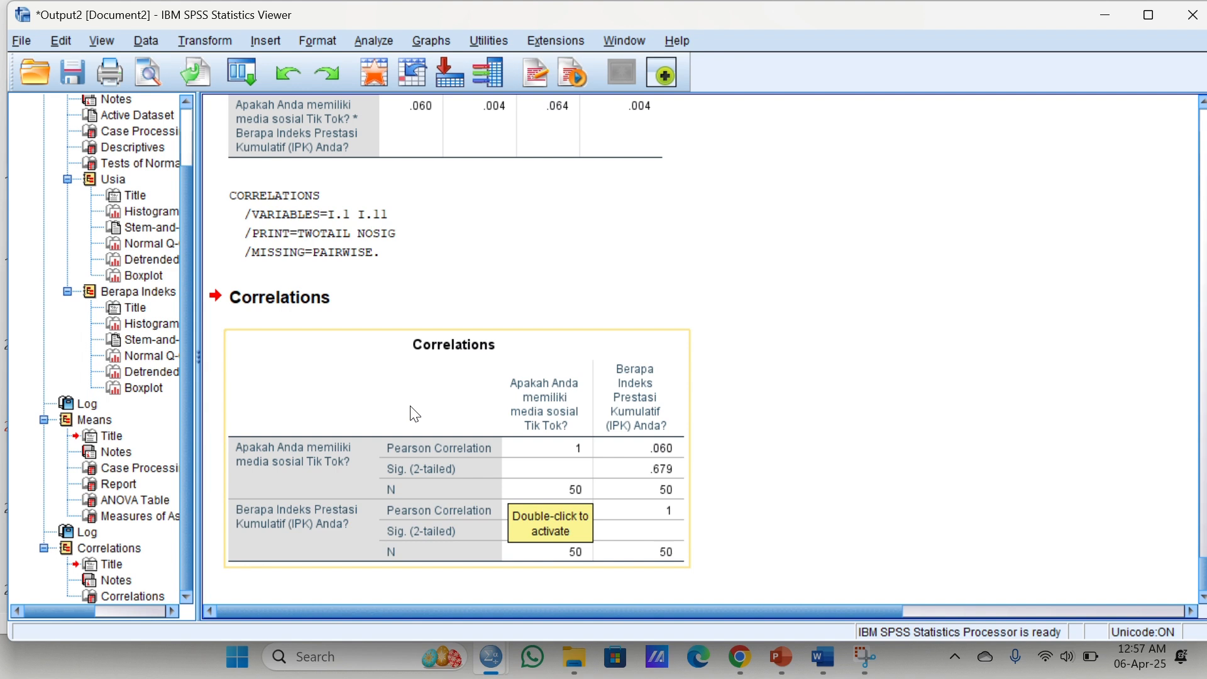
{"action": "left_click", "coordinate": [764, 538]}
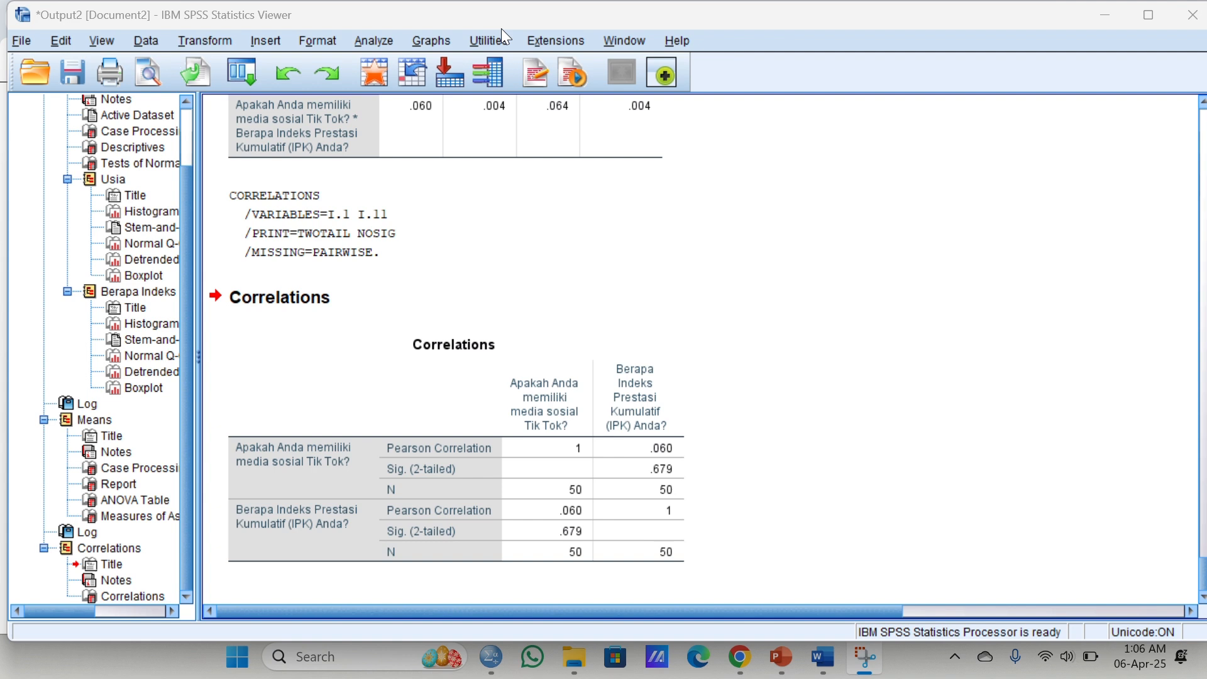
Step: Create a simple bar chart from summaries for groups of cases, with bars representing N of cases and Jenis Kelamin as the category axis
{"action": "left_click", "coordinate": [442, 42]}
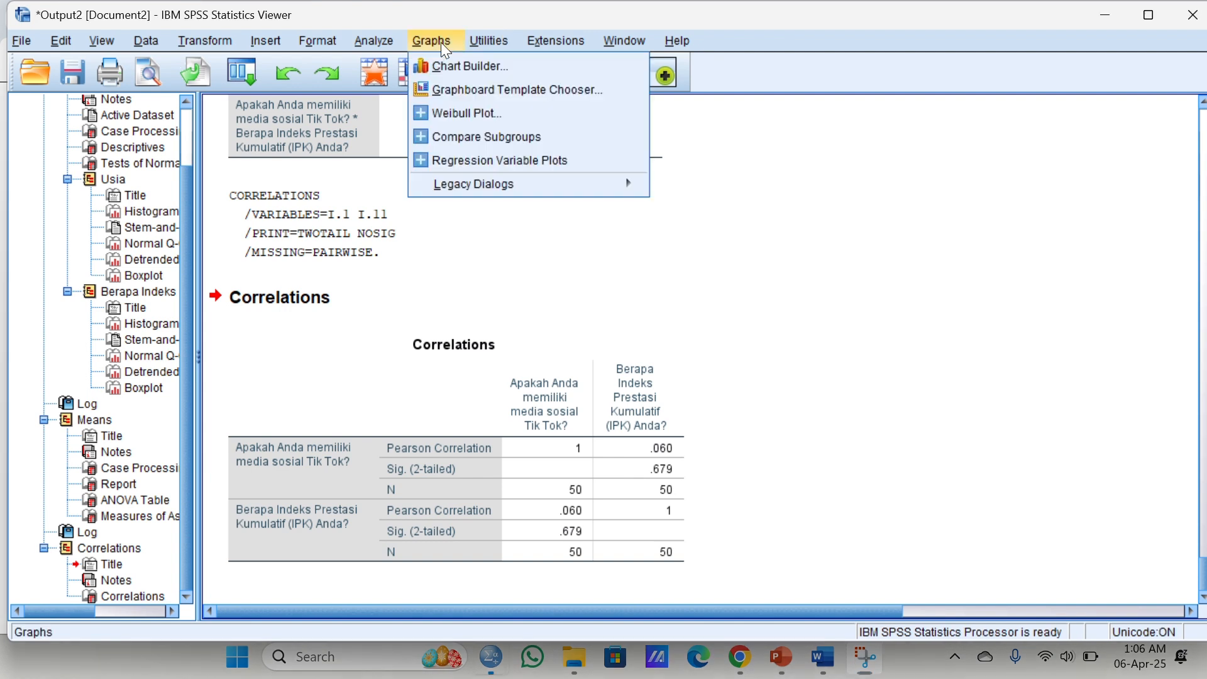
{"action": "mouse_move", "coordinate": [480, 189]}
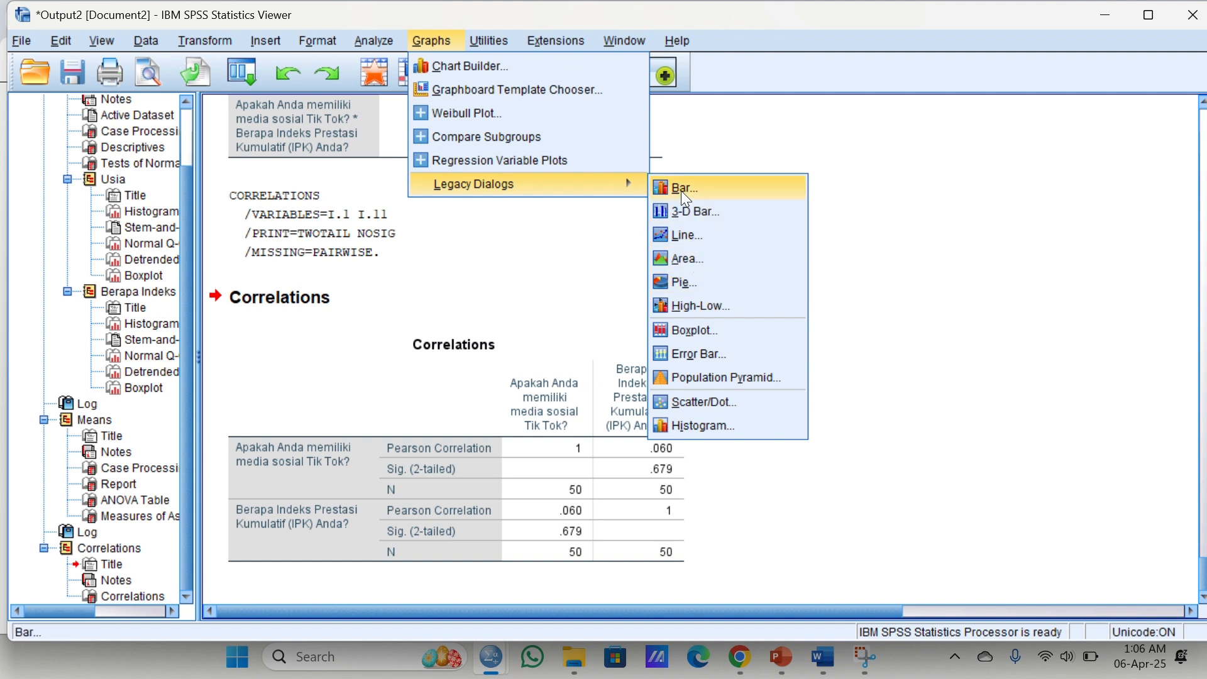
{"action": "left_click", "coordinate": [699, 187]}
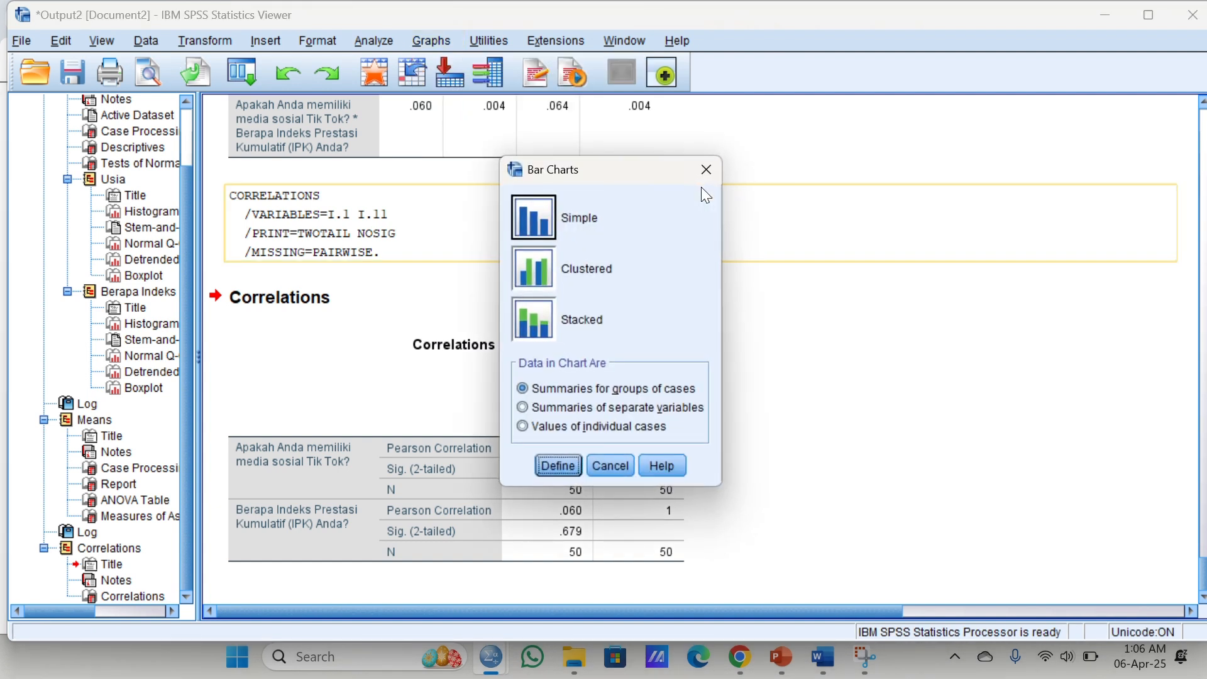
{"action": "left_click", "coordinate": [545, 239]}
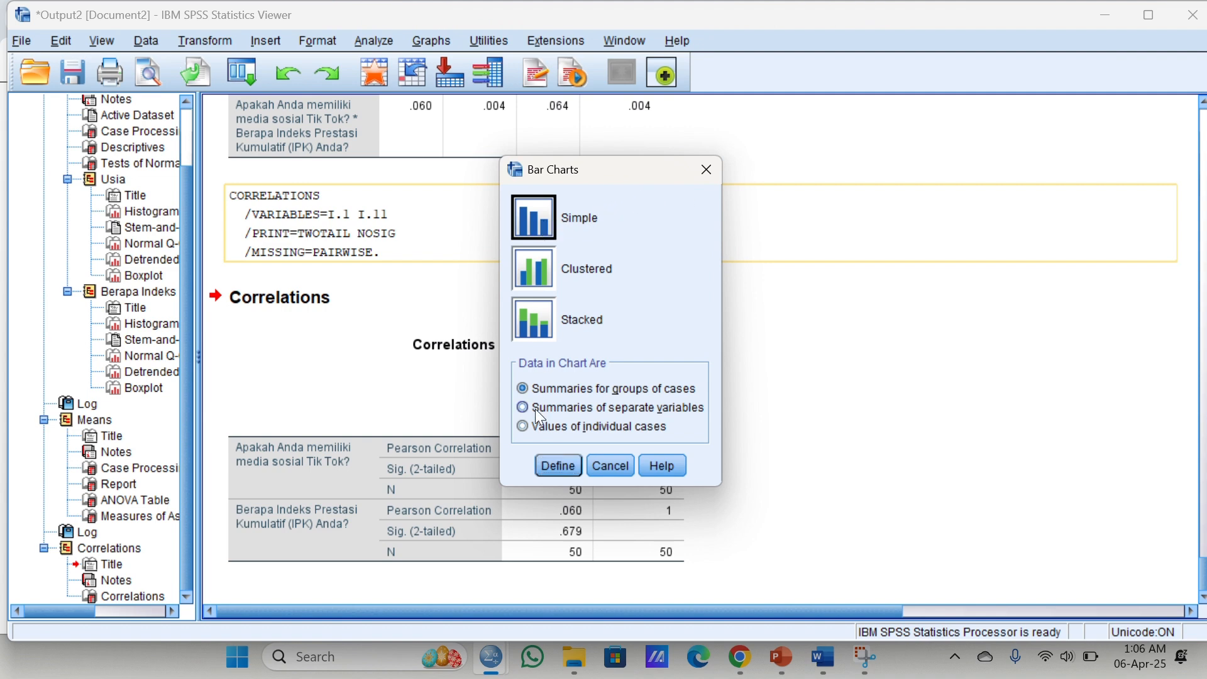
{"action": "left_click", "coordinate": [559, 466]}
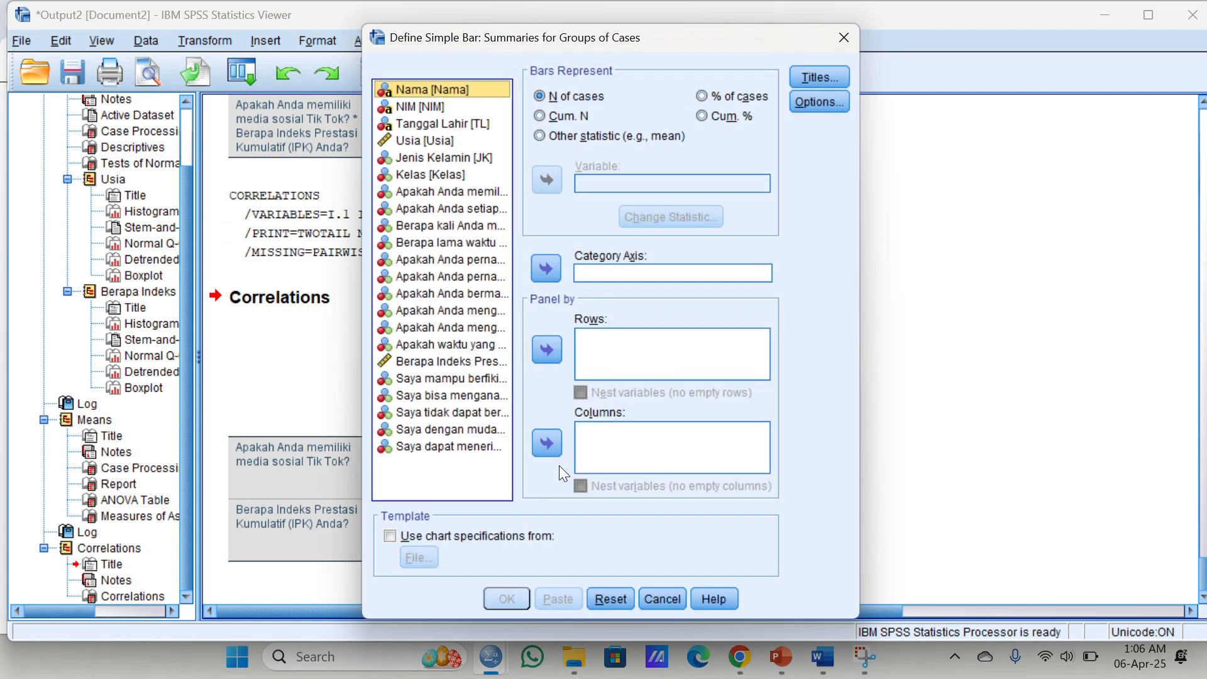
{"action": "left_click", "coordinate": [443, 173]}
{"action": "left_click", "coordinate": [442, 158]}
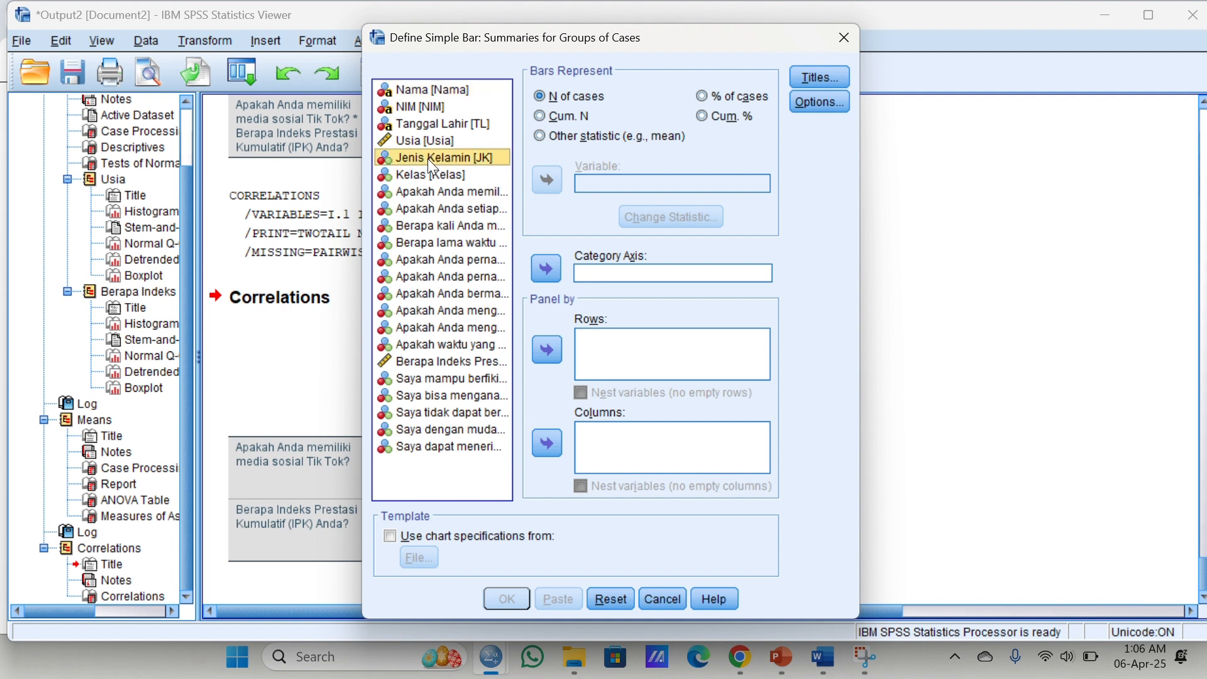
{"action": "left_click", "coordinate": [546, 269]}
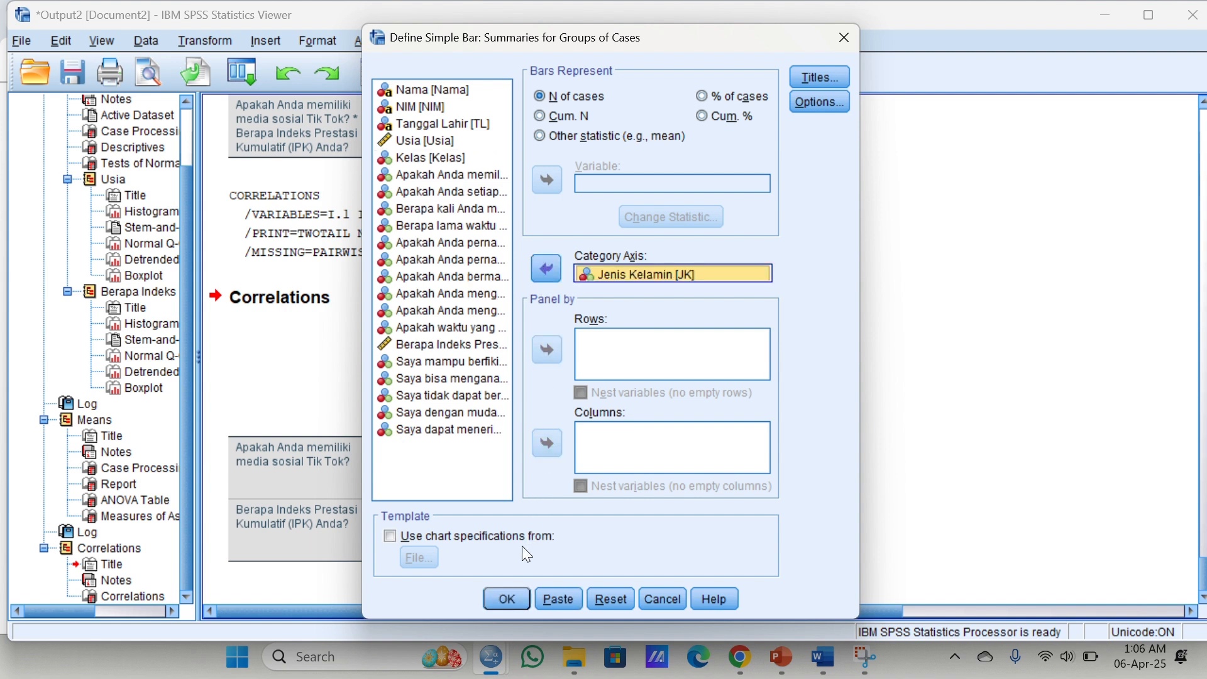
{"action": "left_click", "coordinate": [510, 593]}
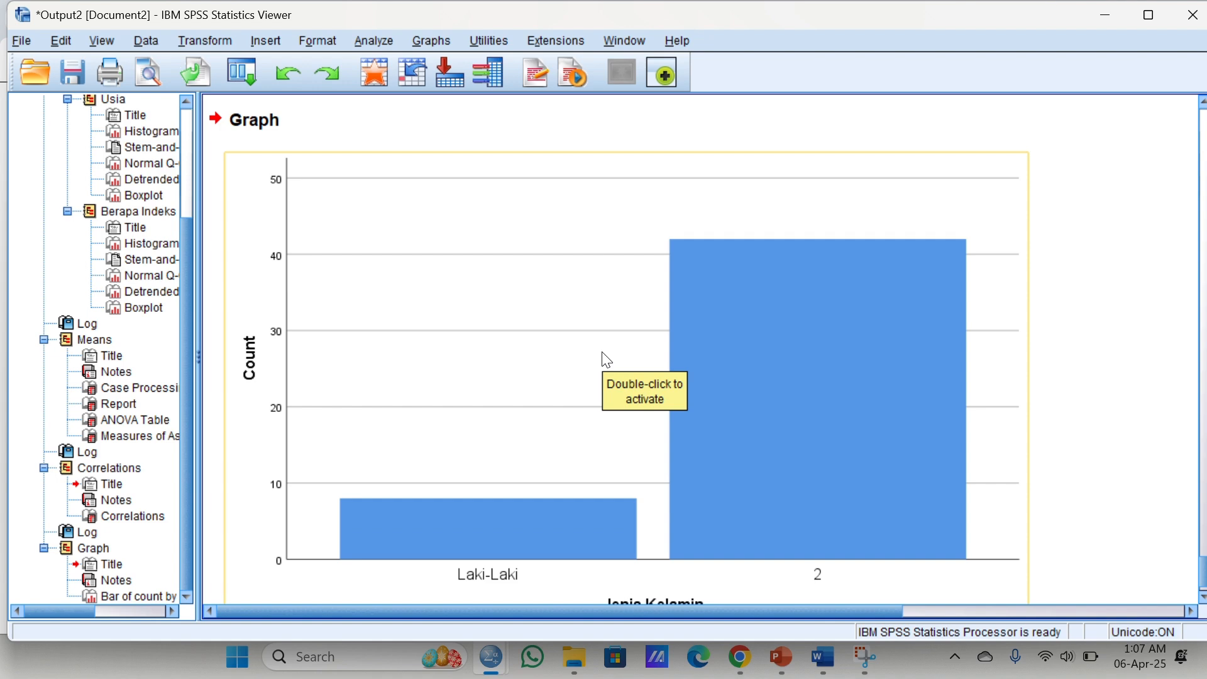
Step: Open the bar chart for editing and rename the category label "2" to "Perempuan"
{"action": "left_click", "coordinate": [534, 344]}
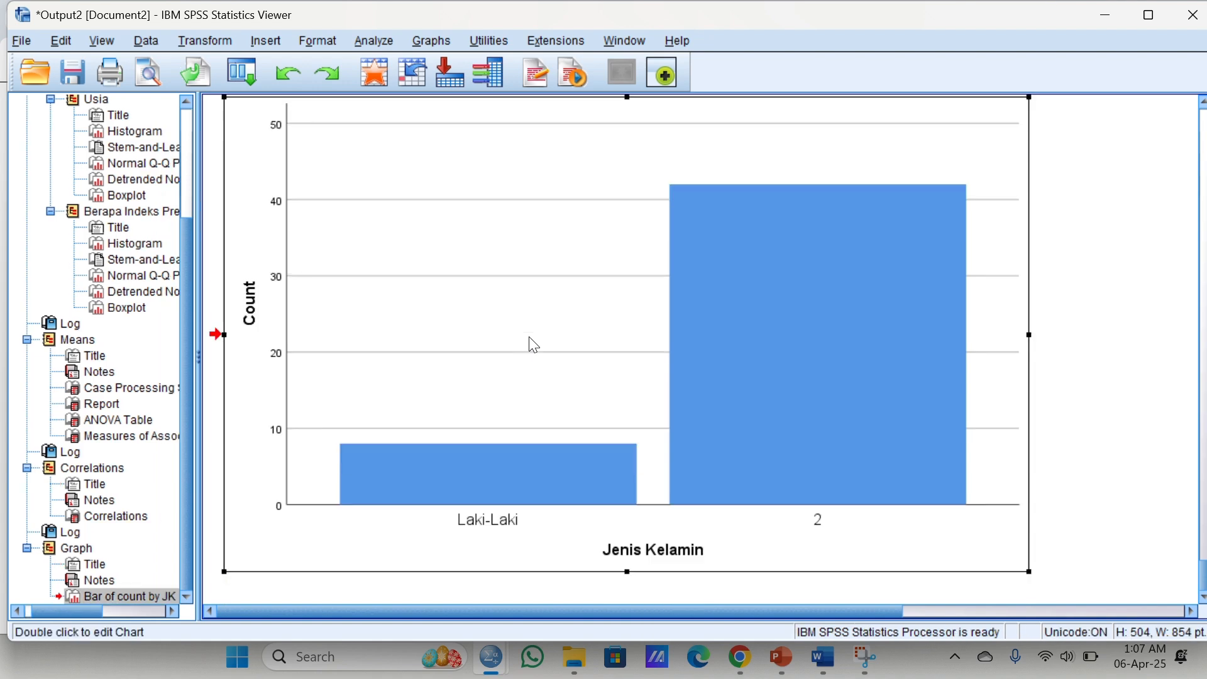
{"action": "double_click", "coordinate": [534, 345]}
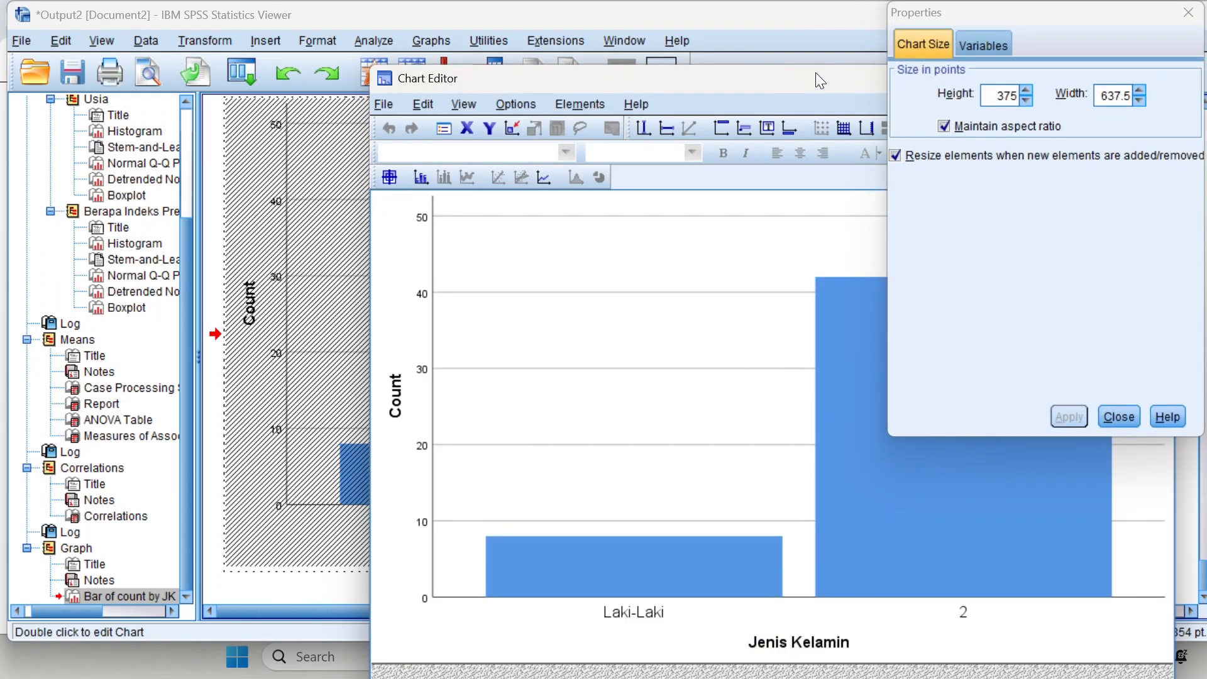
{"action": "left_click_drag", "start_coordinate": [820, 80], "coordinate": [711, 85]}
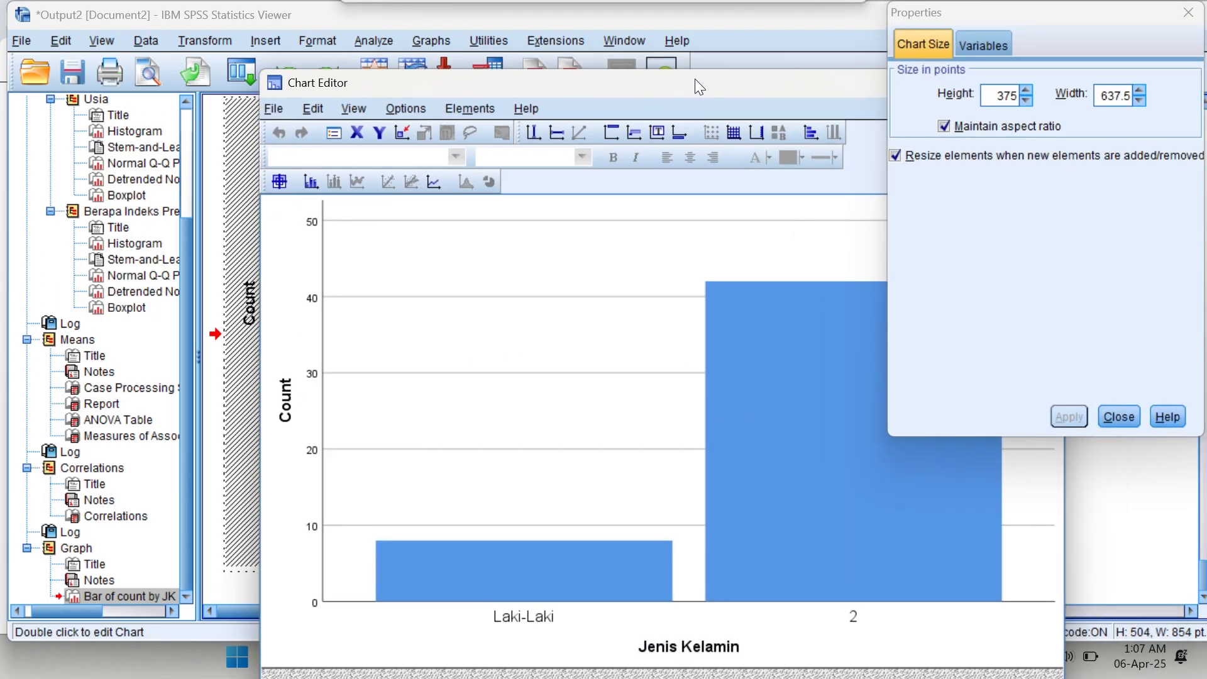
{"action": "left_click", "coordinate": [1191, 13]}
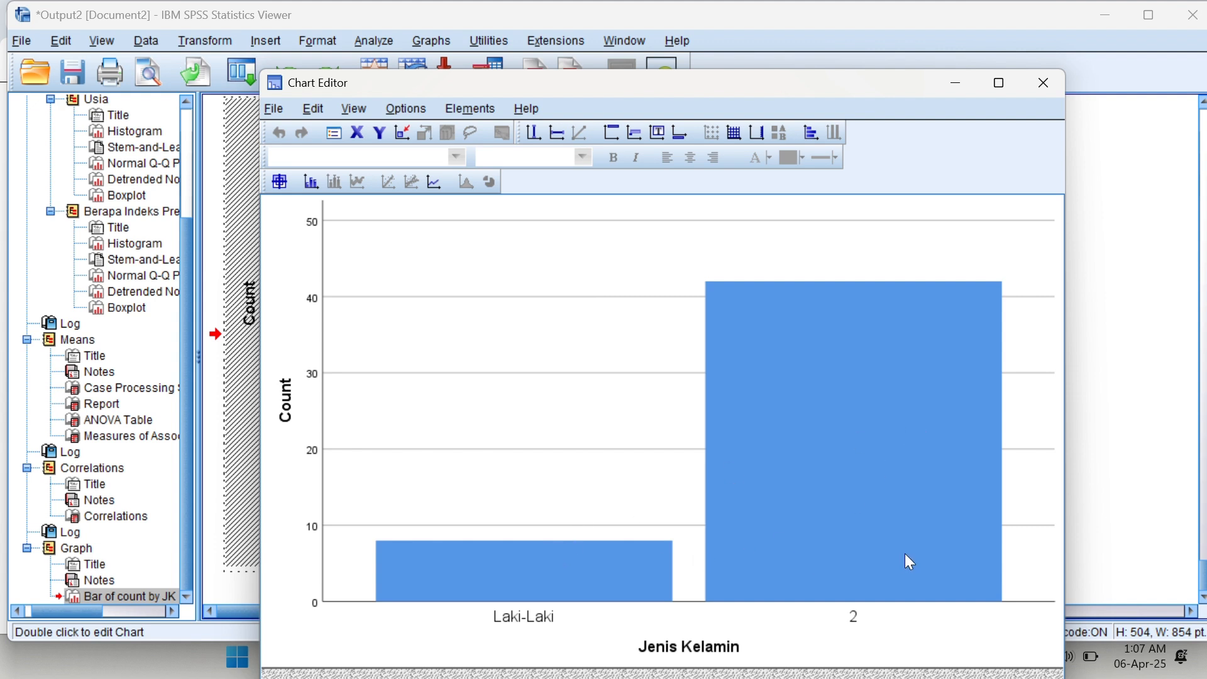
{"action": "left_click", "coordinate": [853, 616]}
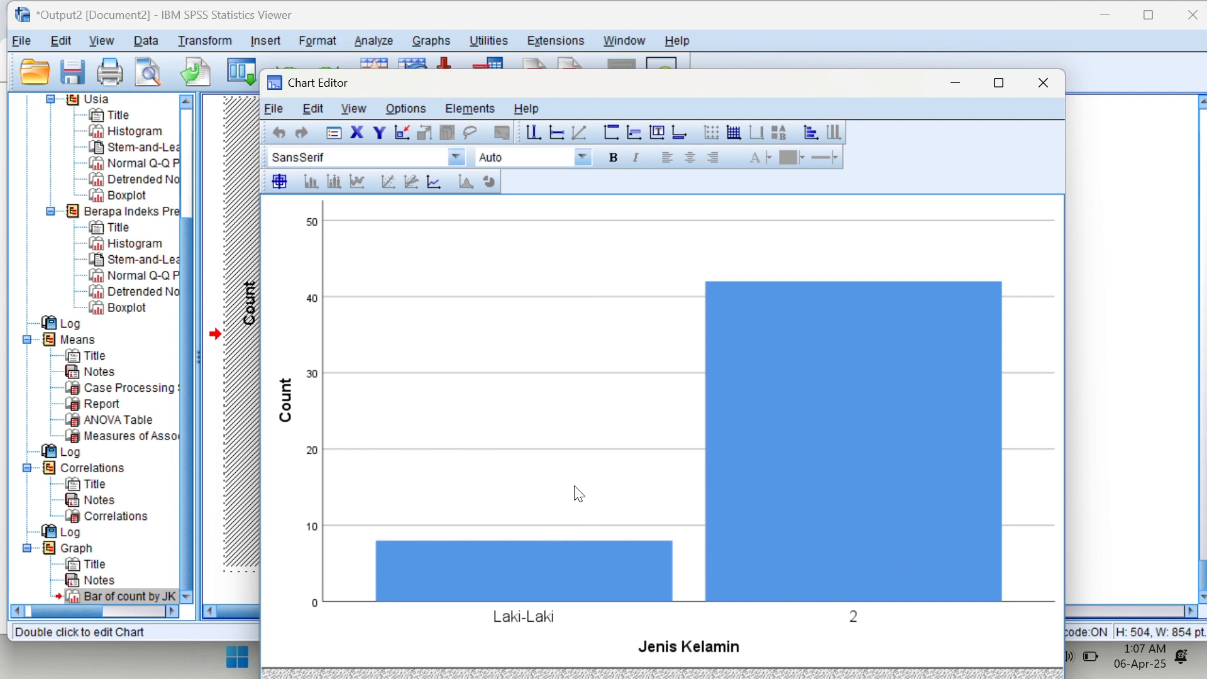
{"action": "double_click", "coordinate": [853, 614]}
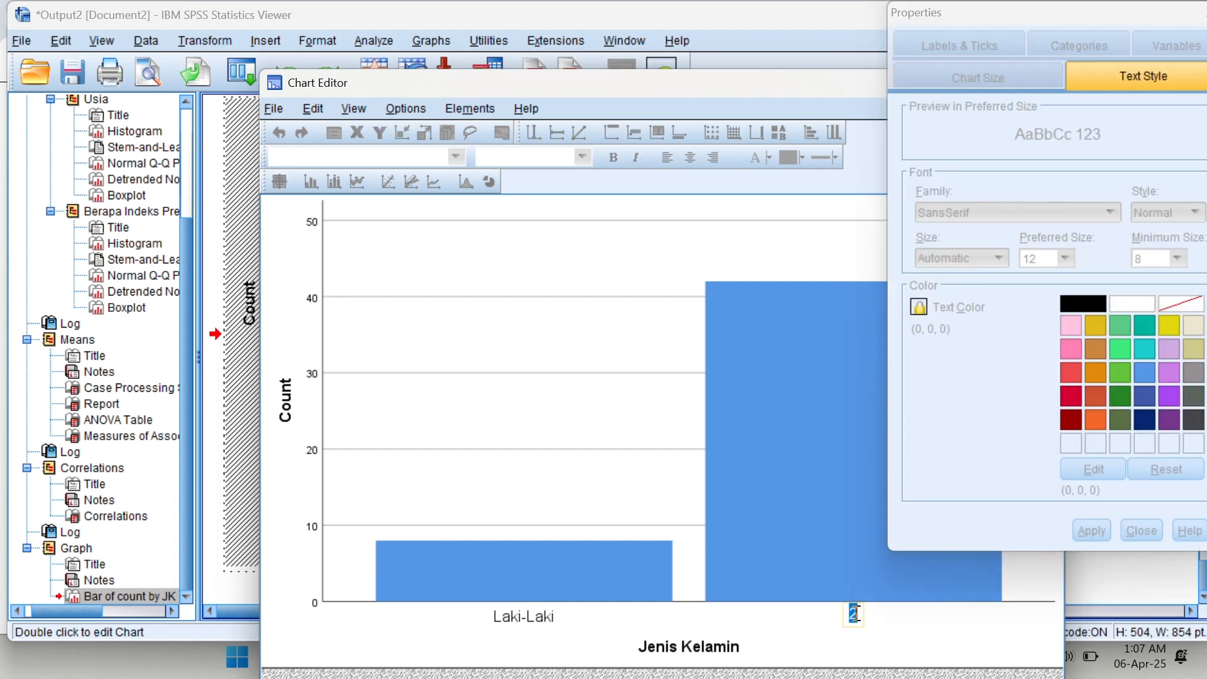
{"action": "type", "text": "Perempuan"}
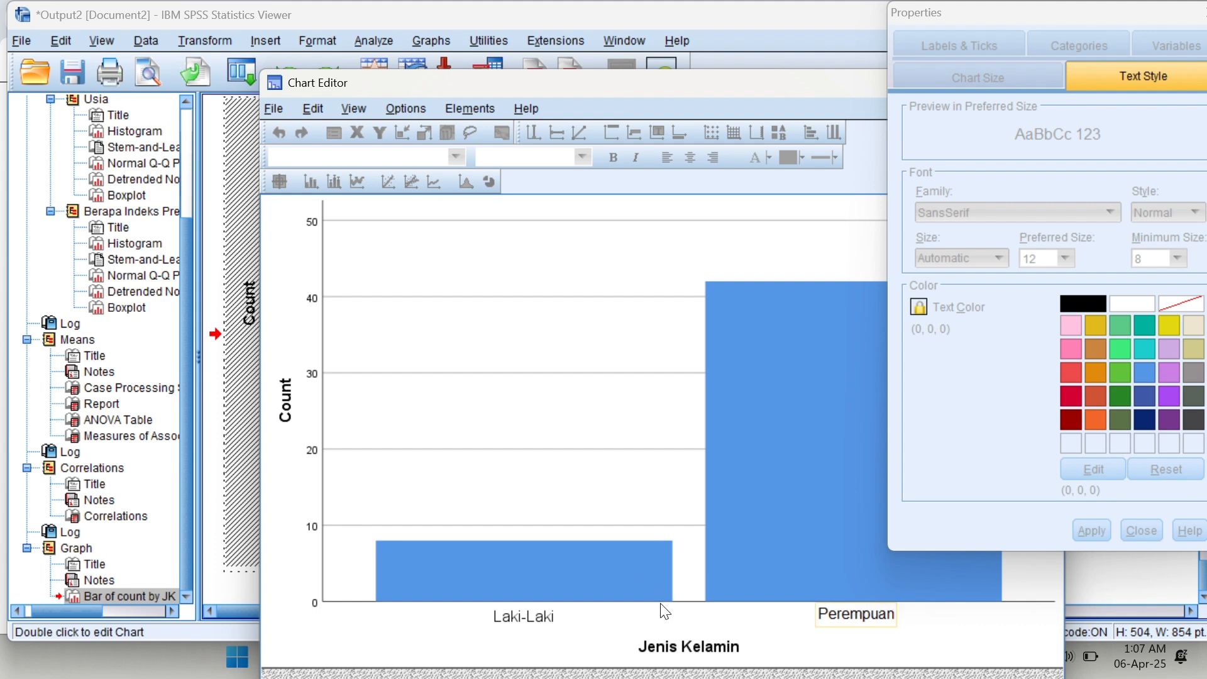
{"action": "left_click", "coordinate": [707, 626]}
Step: Try to change the Laki-Laki bar's fill to dark blue (63, 90, 168)
{"action": "left_click", "coordinate": [593, 560]}
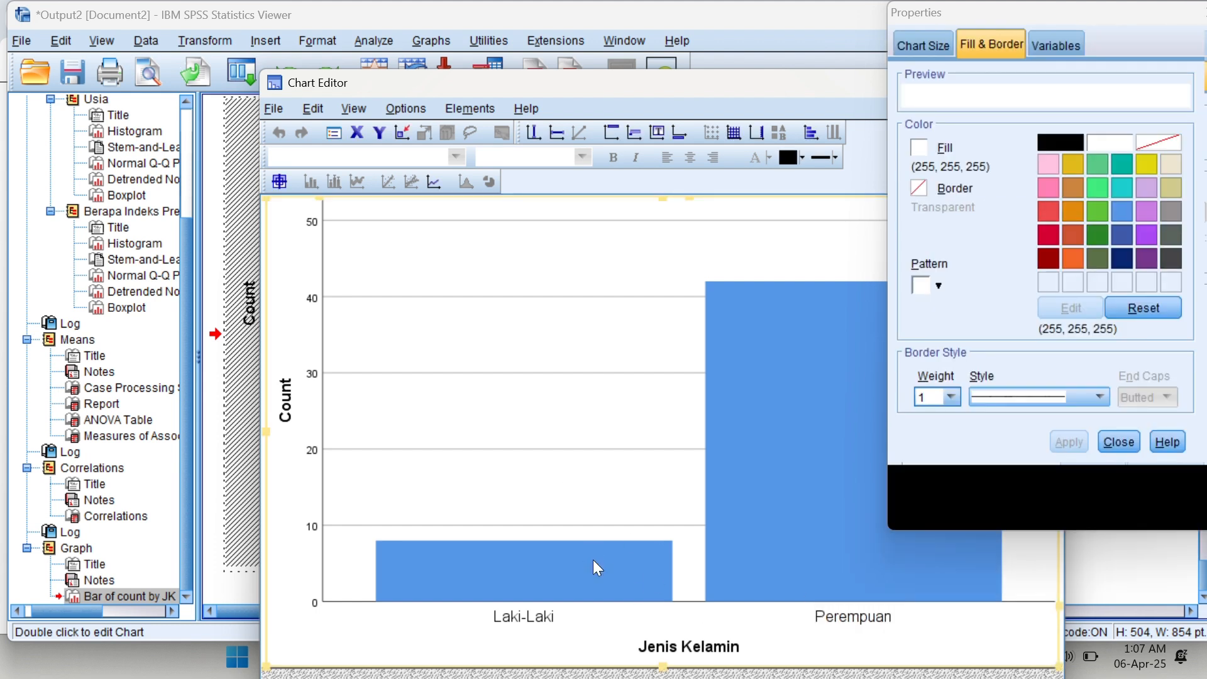
{"action": "left_click", "coordinate": [593, 560]}
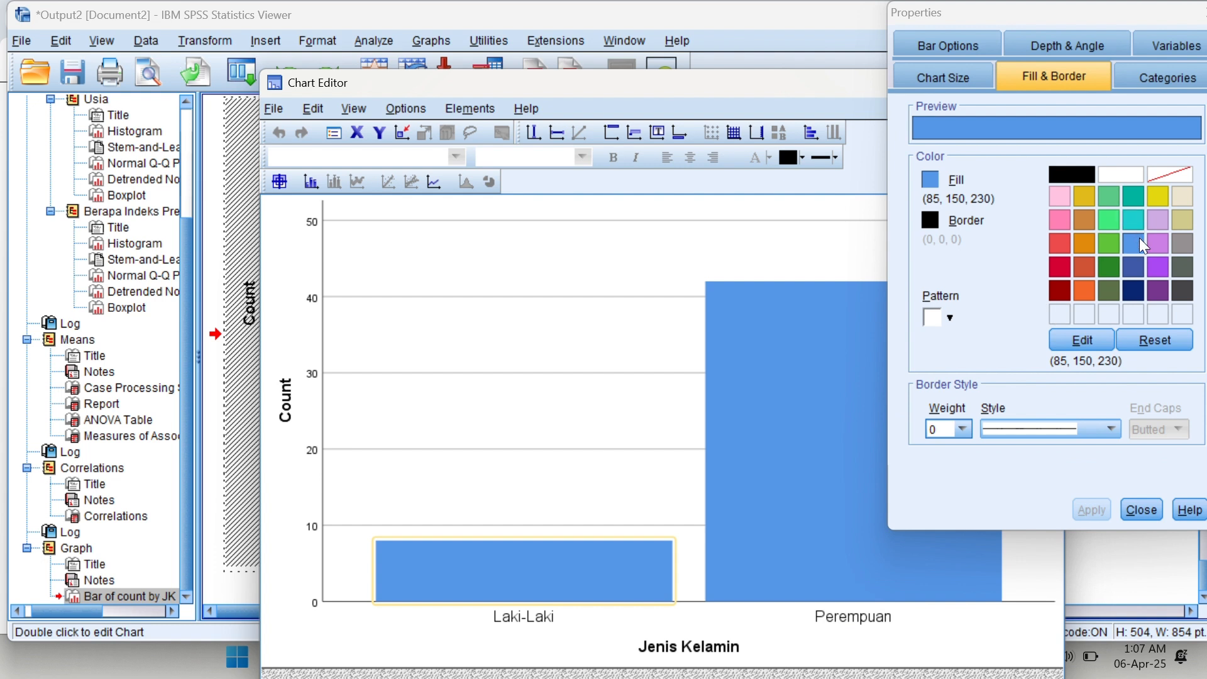
{"action": "left_click", "coordinate": [1131, 270]}
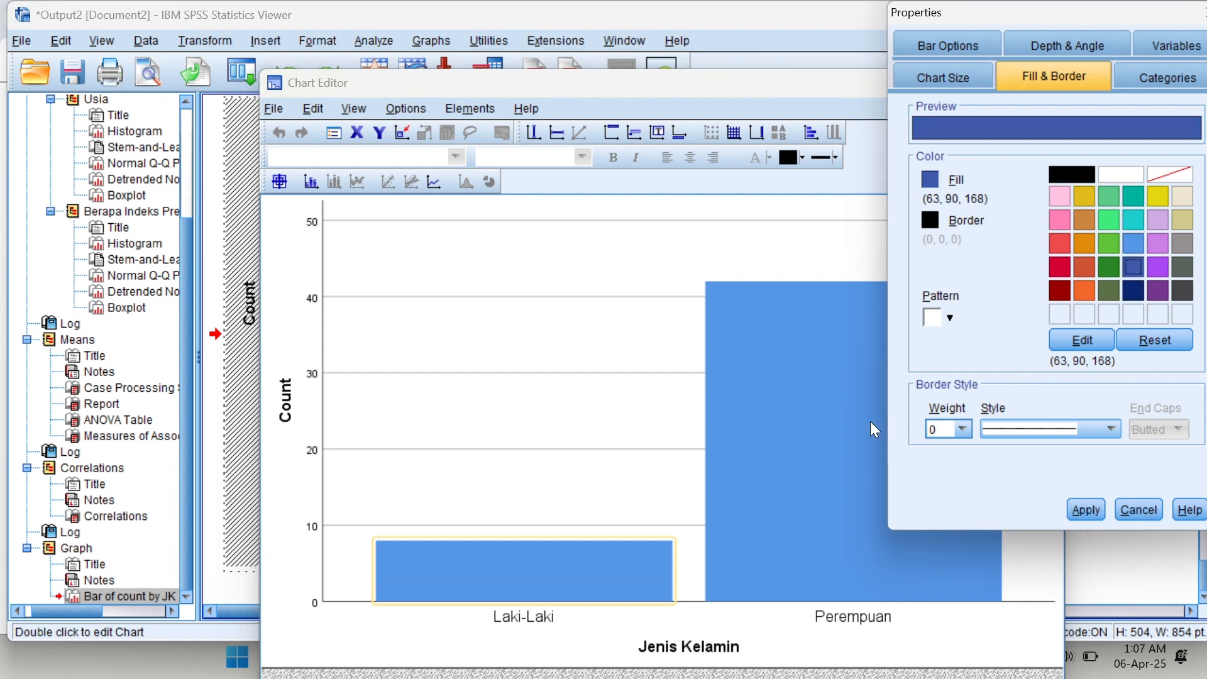
Step: Fill the Perempuan bar with light pink (255, 196, 226) and close its properties
{"action": "left_click", "coordinate": [842, 423]}
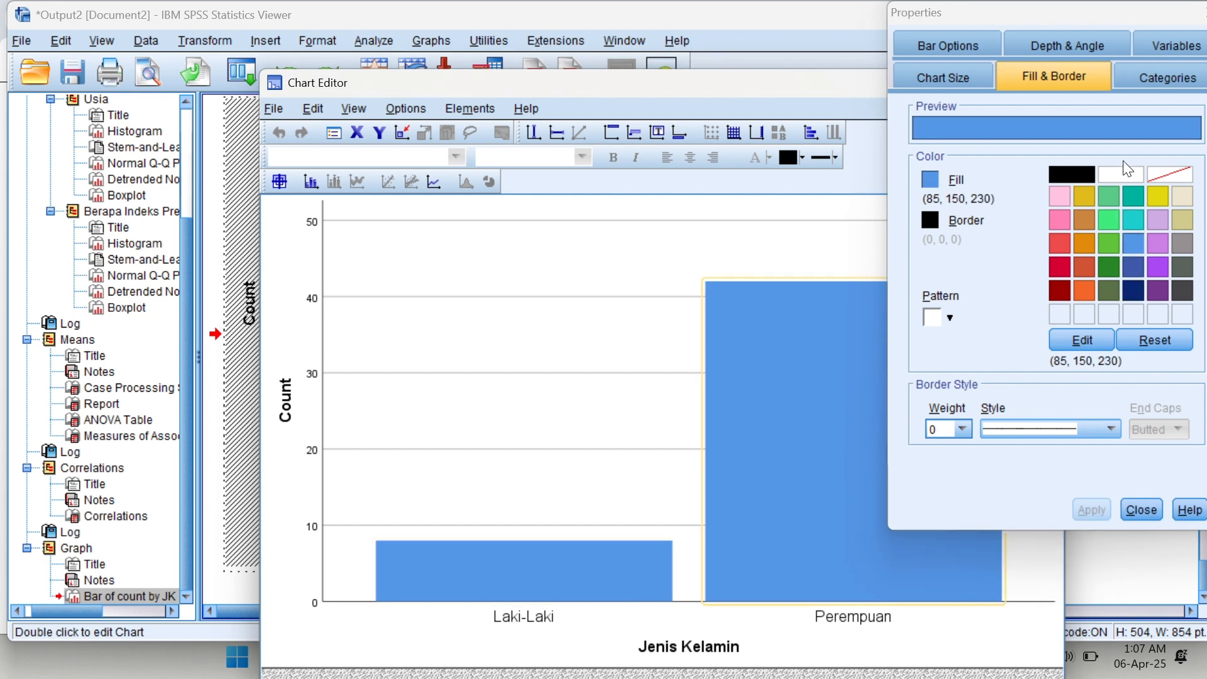
{"action": "left_click", "coordinate": [1060, 197]}
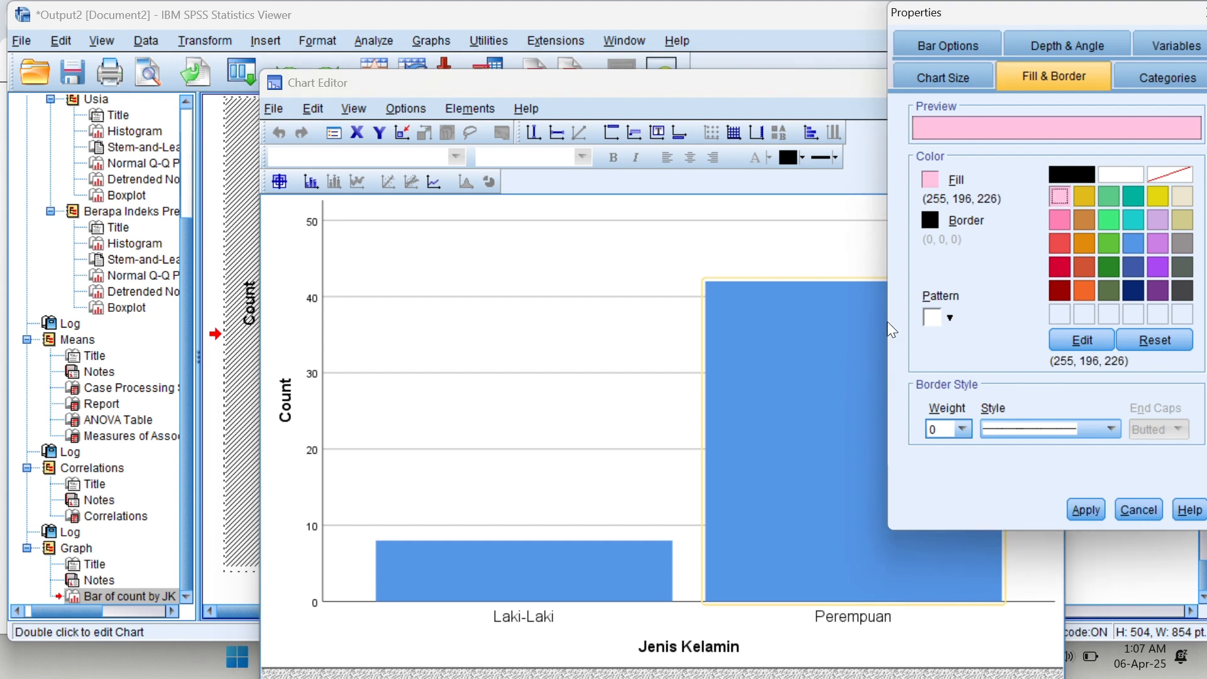
{"action": "left_click", "coordinate": [1081, 507]}
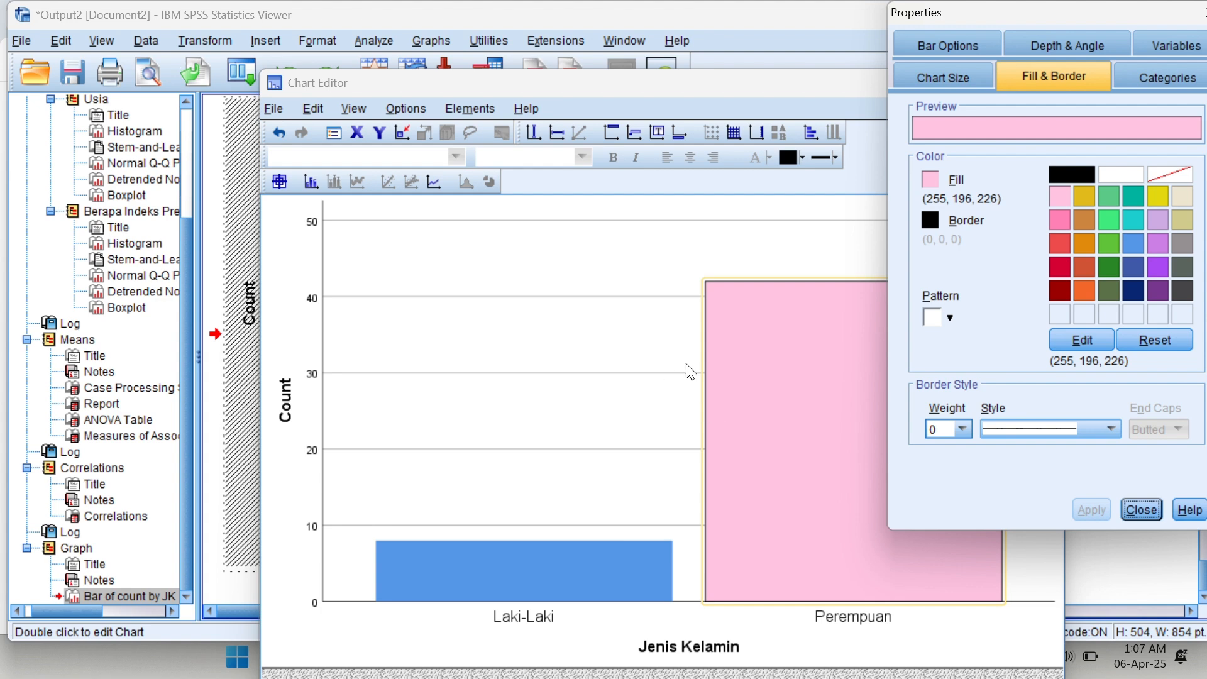
{"action": "left_click_drag", "start_coordinate": [1063, 11], "coordinate": [815, 115]}
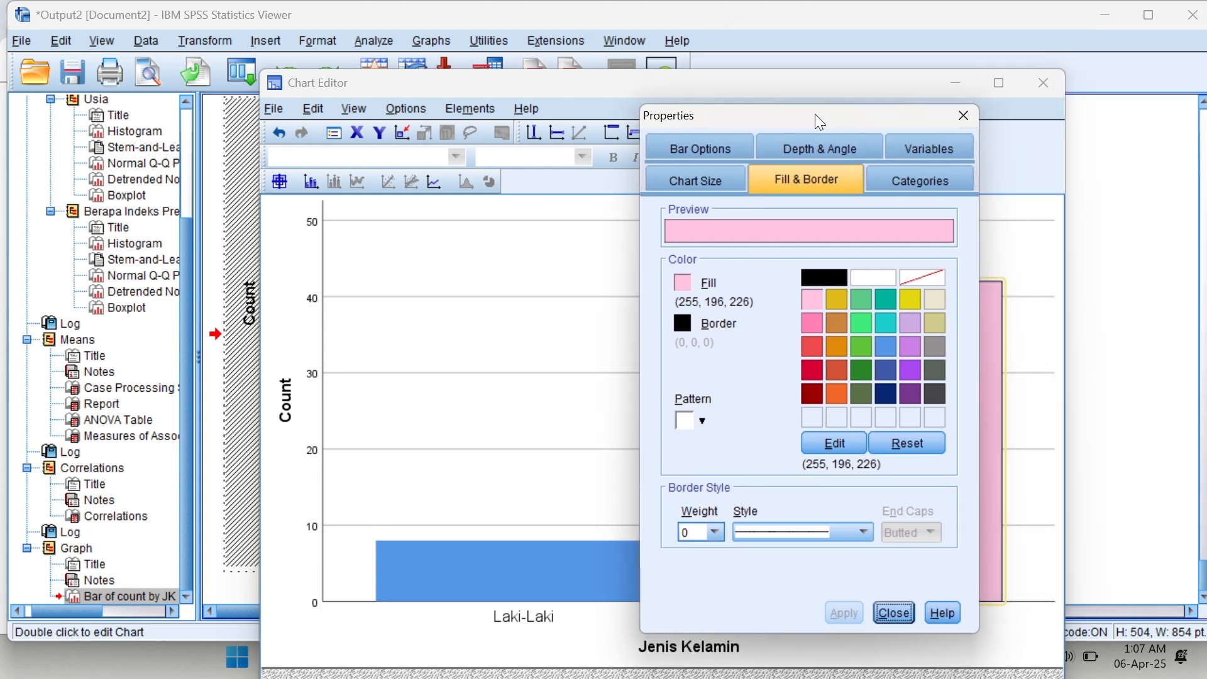
{"action": "left_click", "coordinate": [962, 125]}
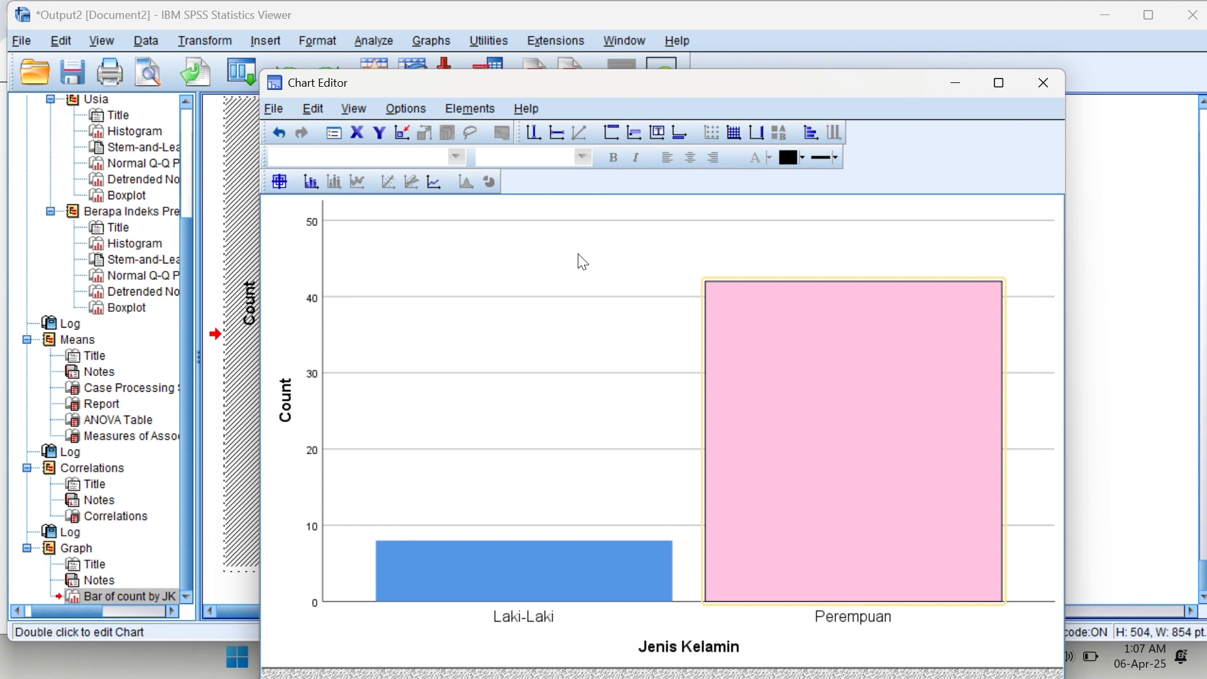
Step: Add data labels to the Laki-Laki and Perempuan bars with Data Label Mode and close the chart editor
{"action": "left_click", "coordinate": [471, 110]}
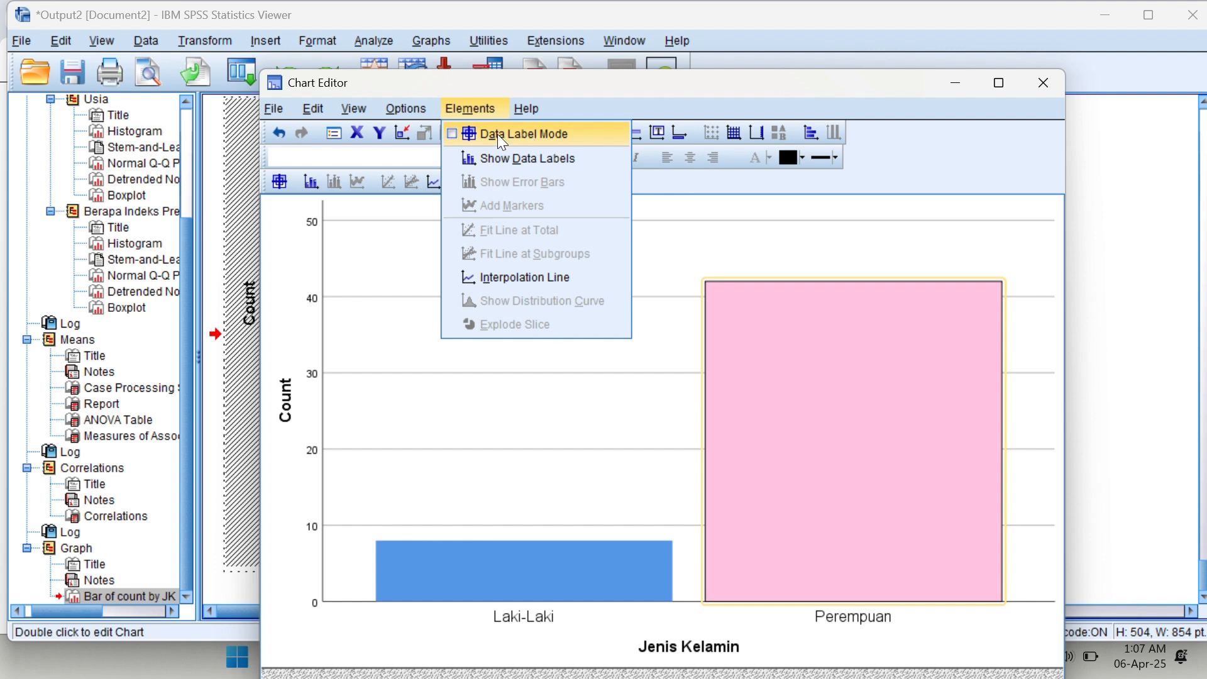
{"action": "left_click", "coordinate": [466, 132]}
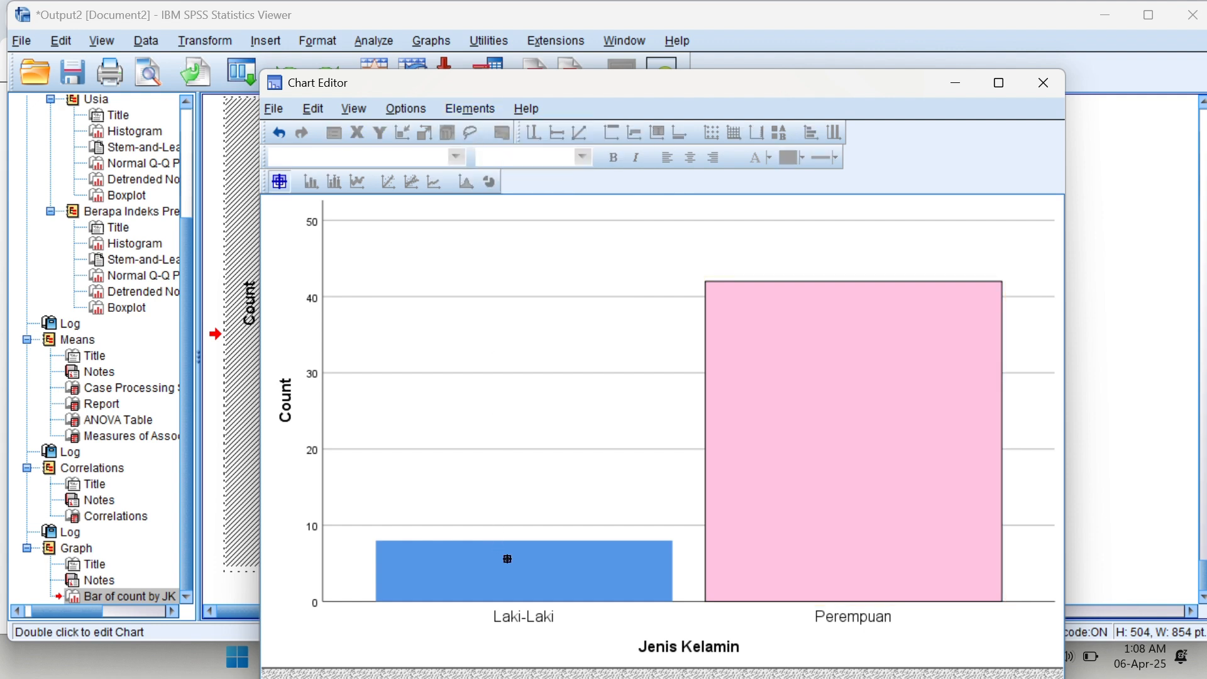
{"action": "left_click", "coordinate": [536, 576]}
{"action": "left_click", "coordinate": [875, 431]}
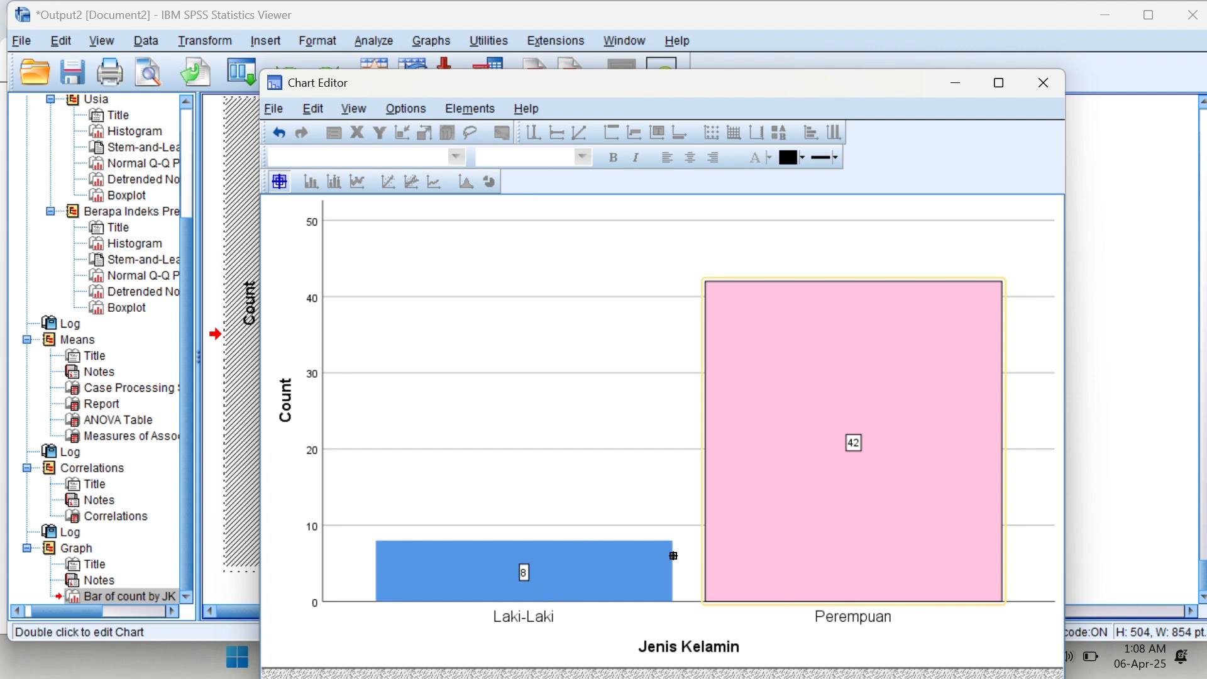
{"action": "left_click", "coordinate": [1054, 84]}
{"action": "scroll", "coordinate": [1106, 458], "scroll_direction": "up", "scroll_amount": 5}
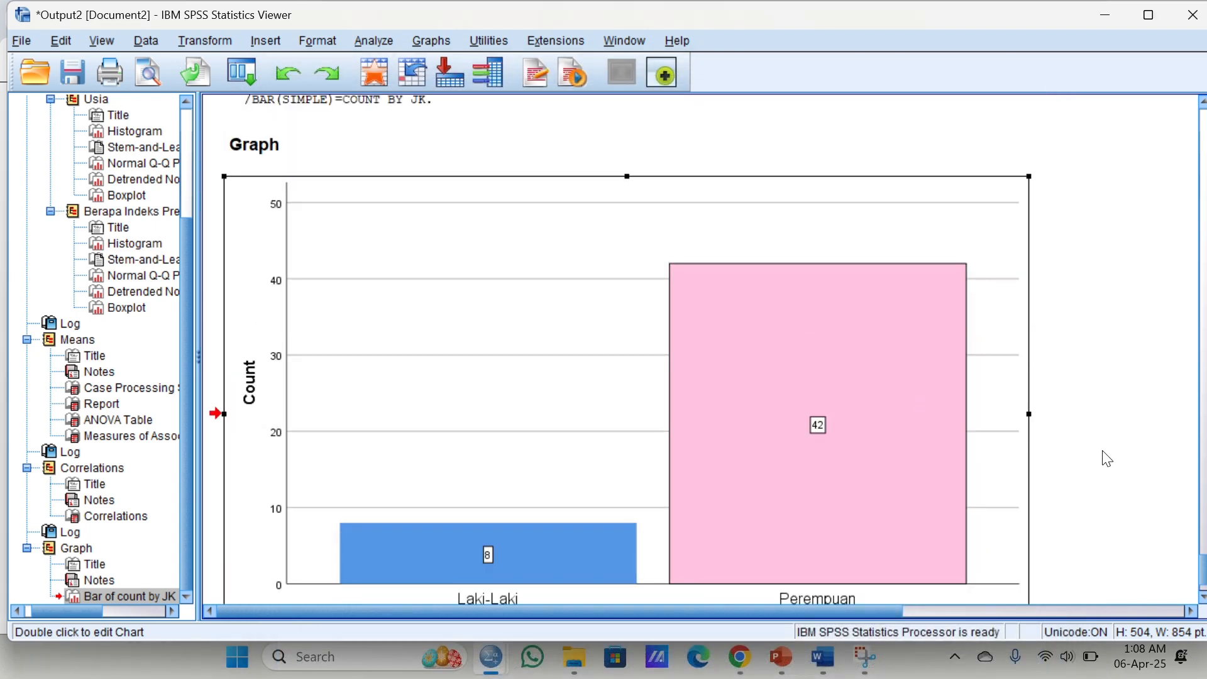
{"action": "scroll", "coordinate": [1105, 458], "scroll_direction": "down", "scroll_amount": 5}
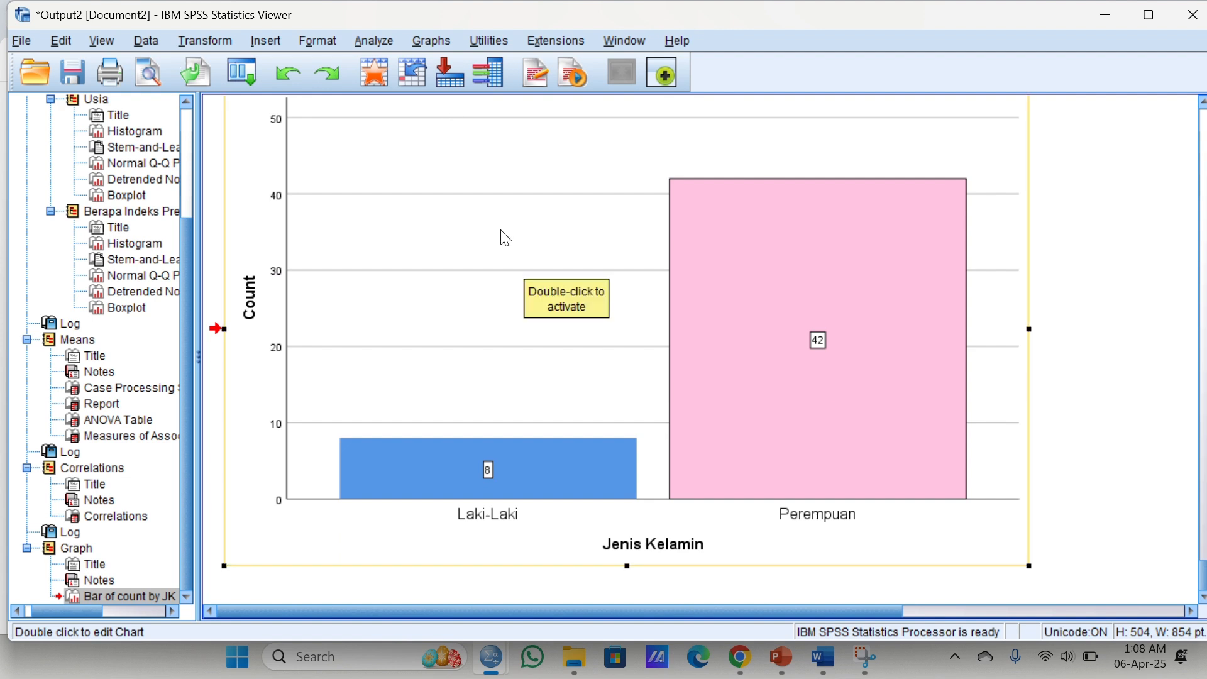
Step: Create a pie chart from summaries for groups of cases, with N of cases sliced by "Apakah Anda memiliki media sosial Tik Tok?"
{"action": "left_click", "coordinate": [427, 42]}
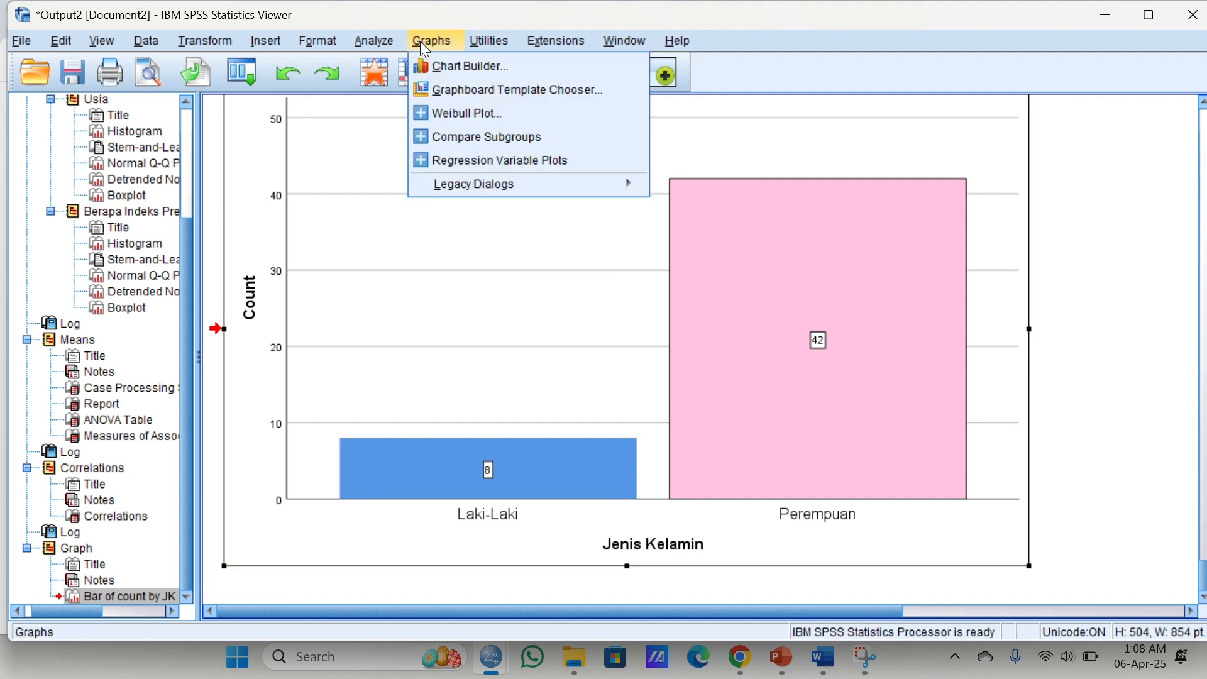
{"action": "mouse_move", "coordinate": [503, 189]}
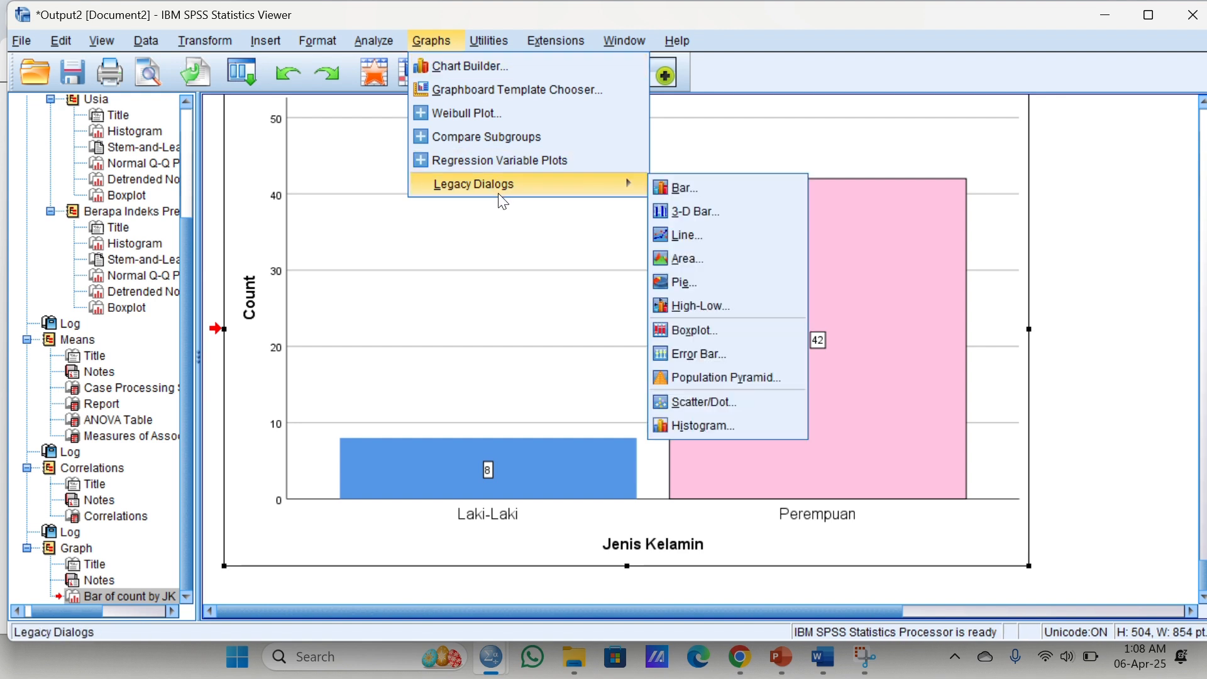
{"action": "left_click", "coordinate": [709, 286]}
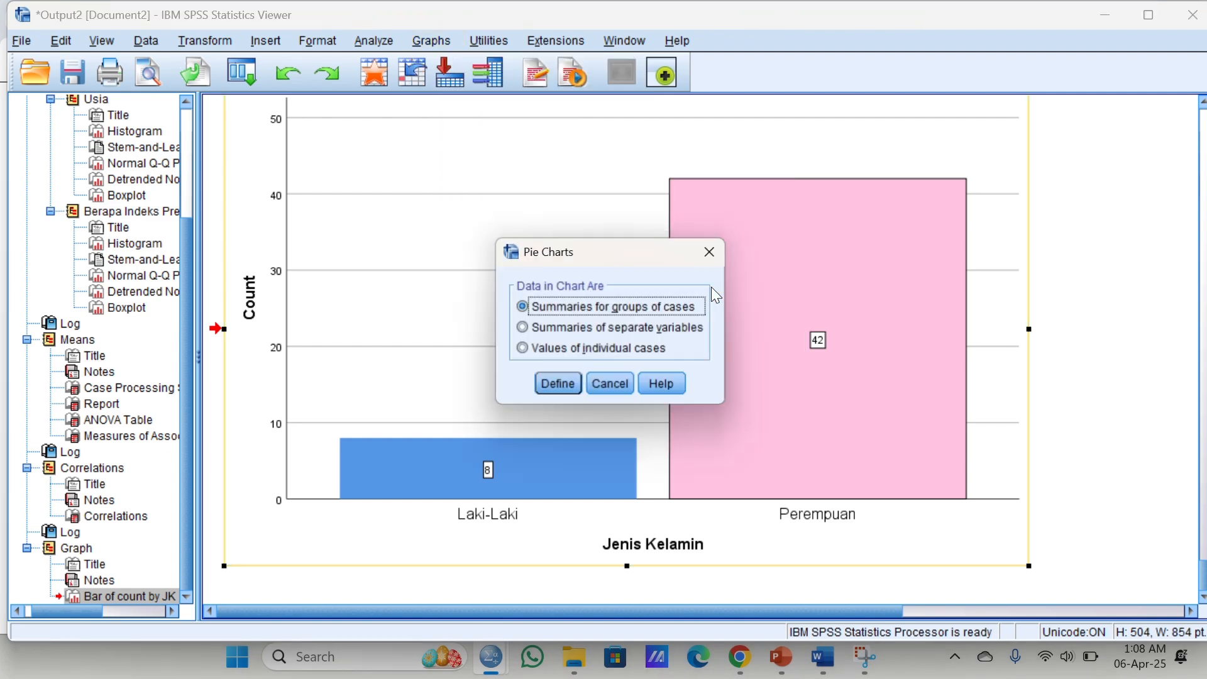
{"action": "left_click", "coordinate": [565, 379]}
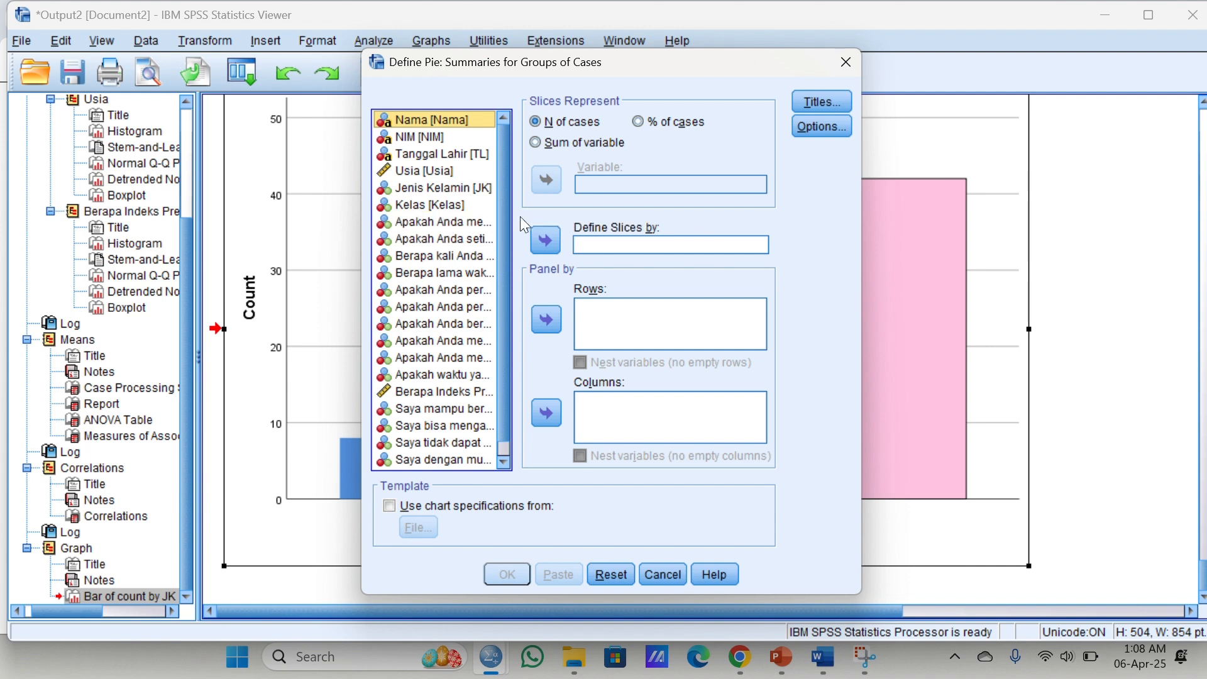
{"action": "left_click", "coordinate": [440, 222]}
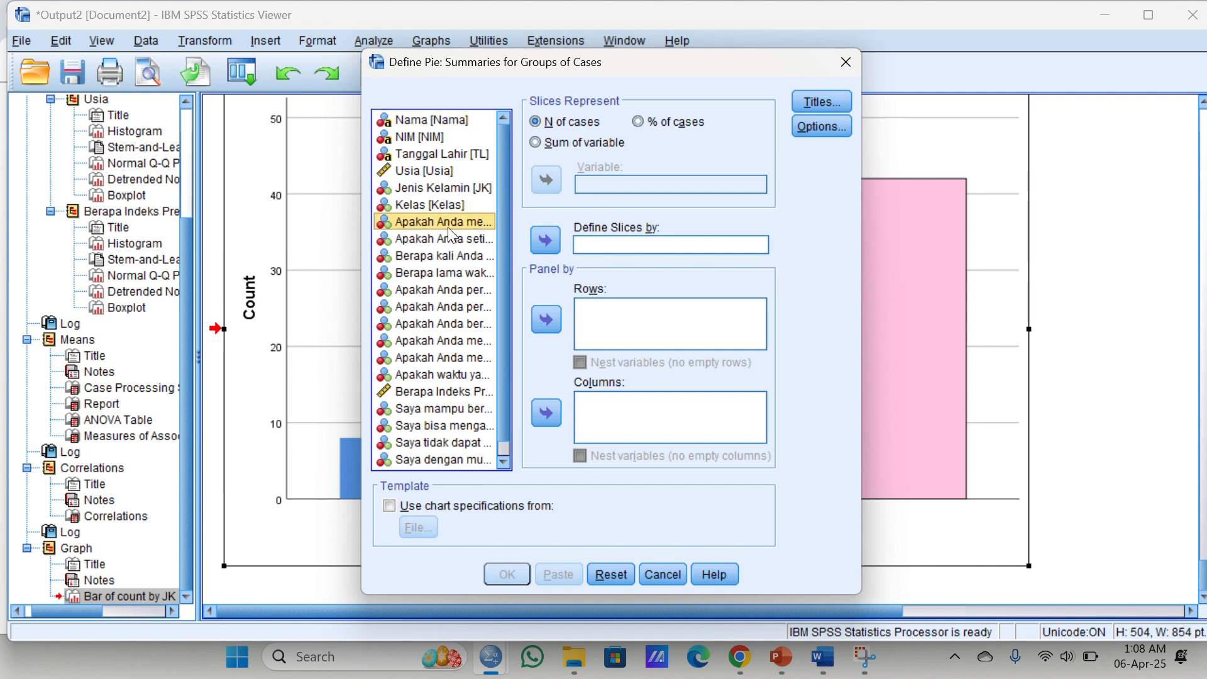
{"action": "left_click", "coordinate": [538, 246]}
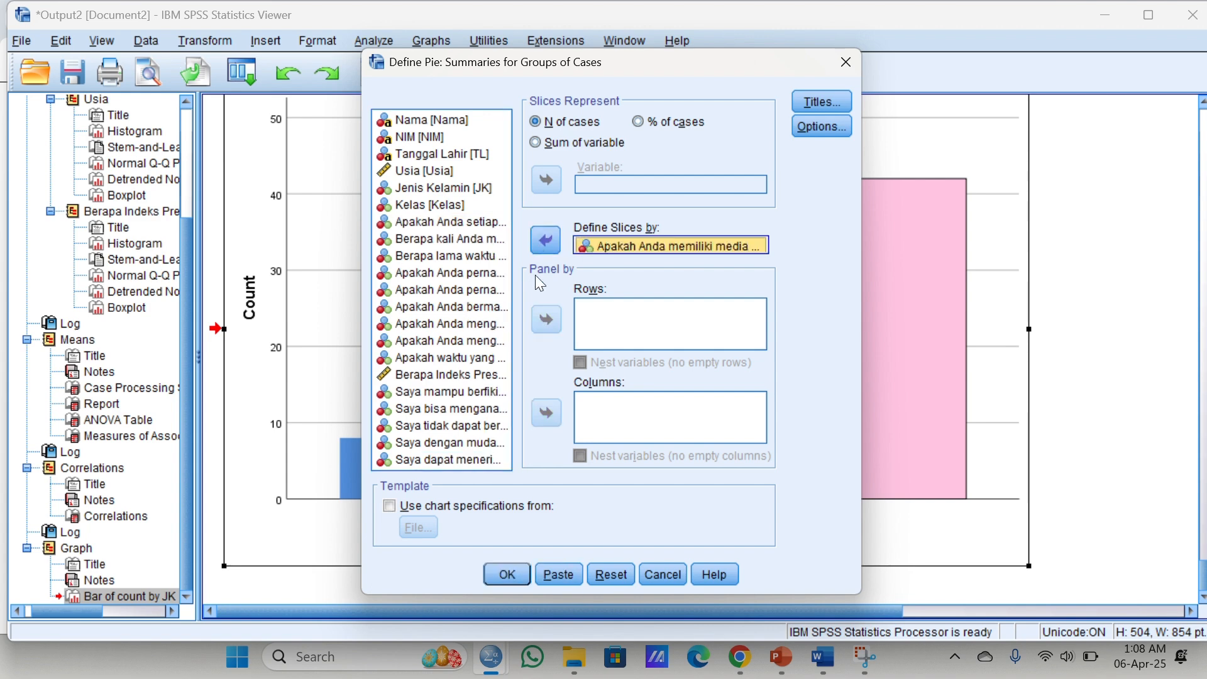
{"action": "left_click", "coordinate": [501, 571]}
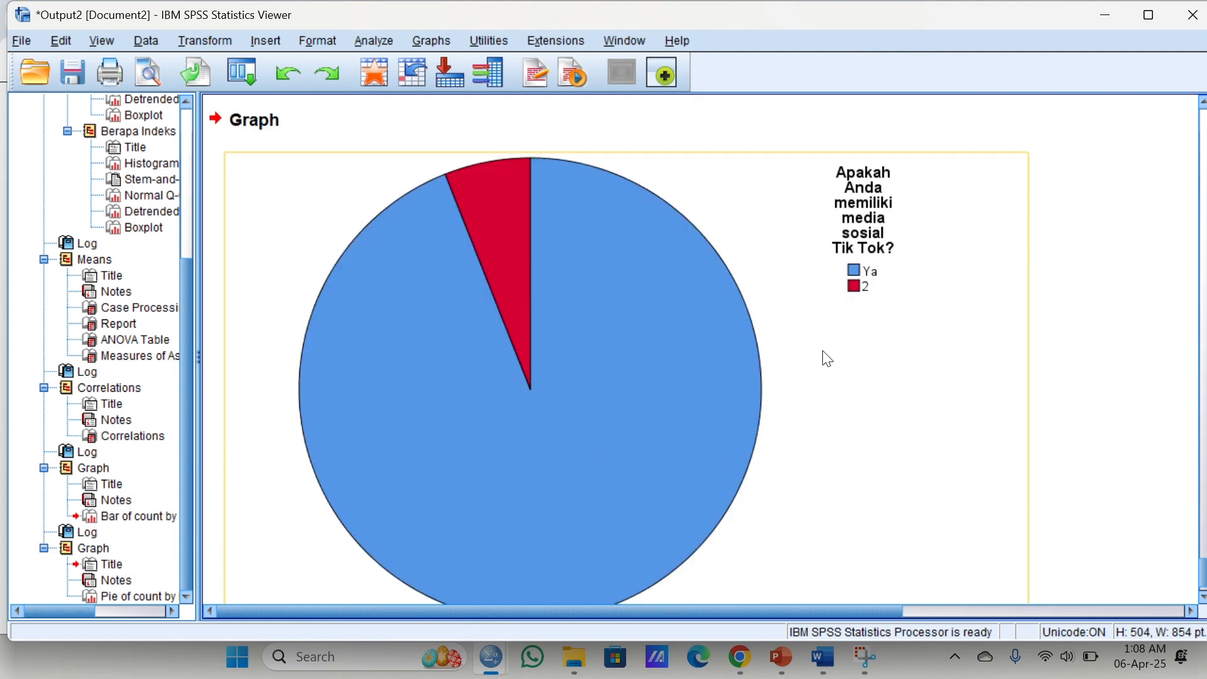
{"action": "scroll", "coordinate": [698, 431], "scroll_direction": "up", "scroll_amount": 1}
{"action": "scroll", "coordinate": [701, 437], "scroll_direction": "up", "scroll_amount": 6}
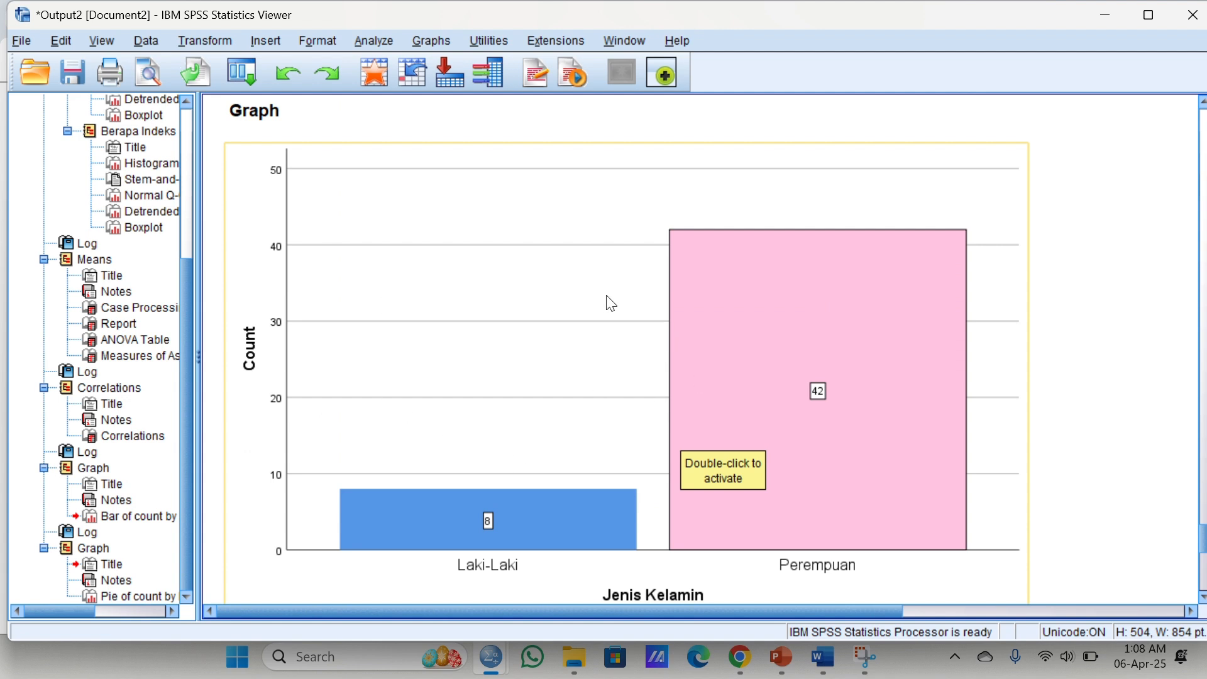
{"action": "scroll", "coordinate": [606, 296], "scroll_direction": "down", "scroll_amount": 5}
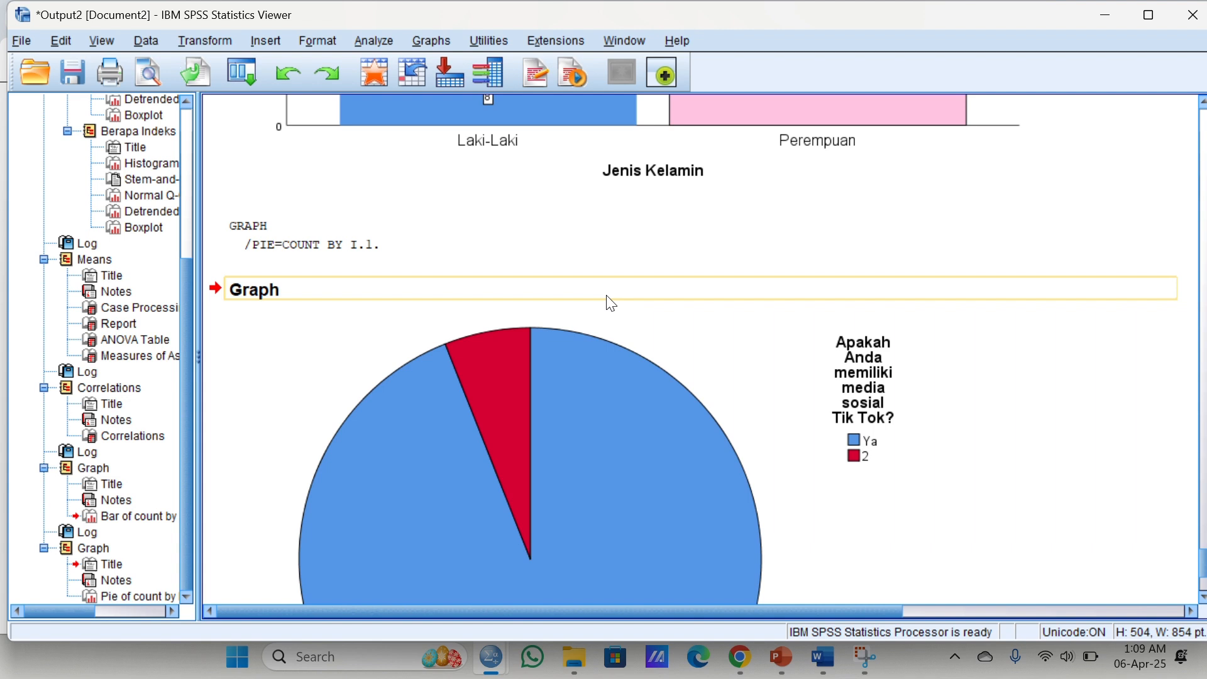
{"action": "scroll", "coordinate": [609, 303], "scroll_direction": "down", "scroll_amount": 2}
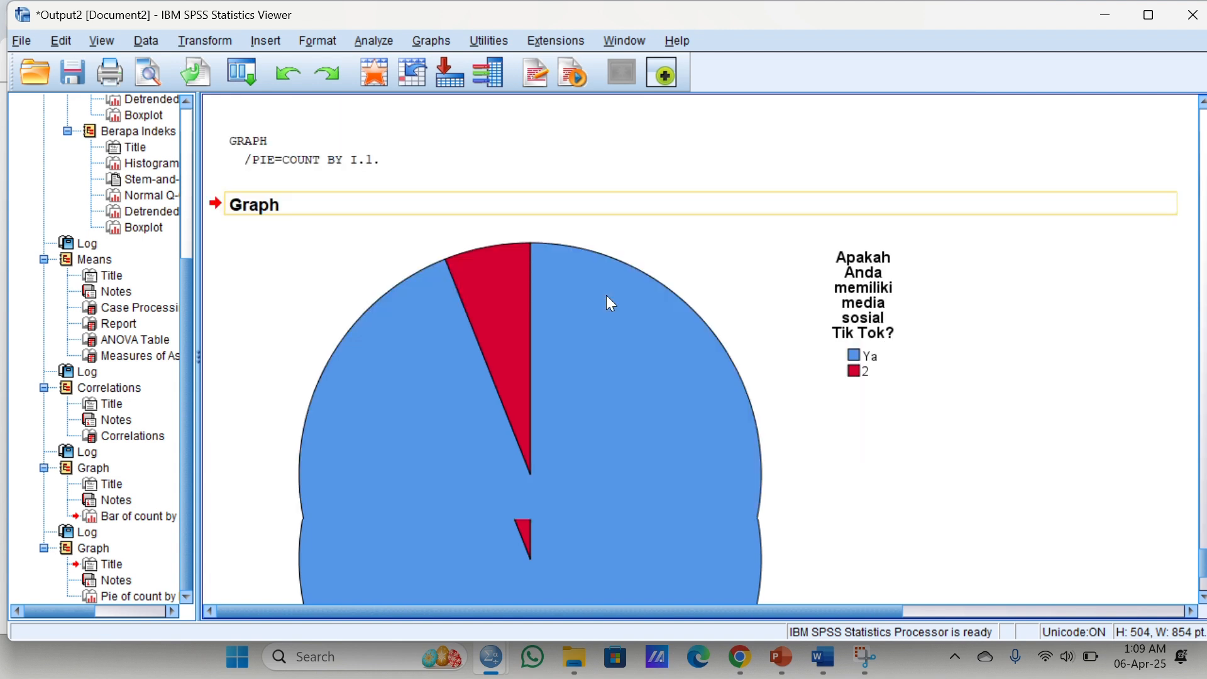
{"action": "scroll", "coordinate": [610, 303], "scroll_direction": "down", "scroll_amount": 3}
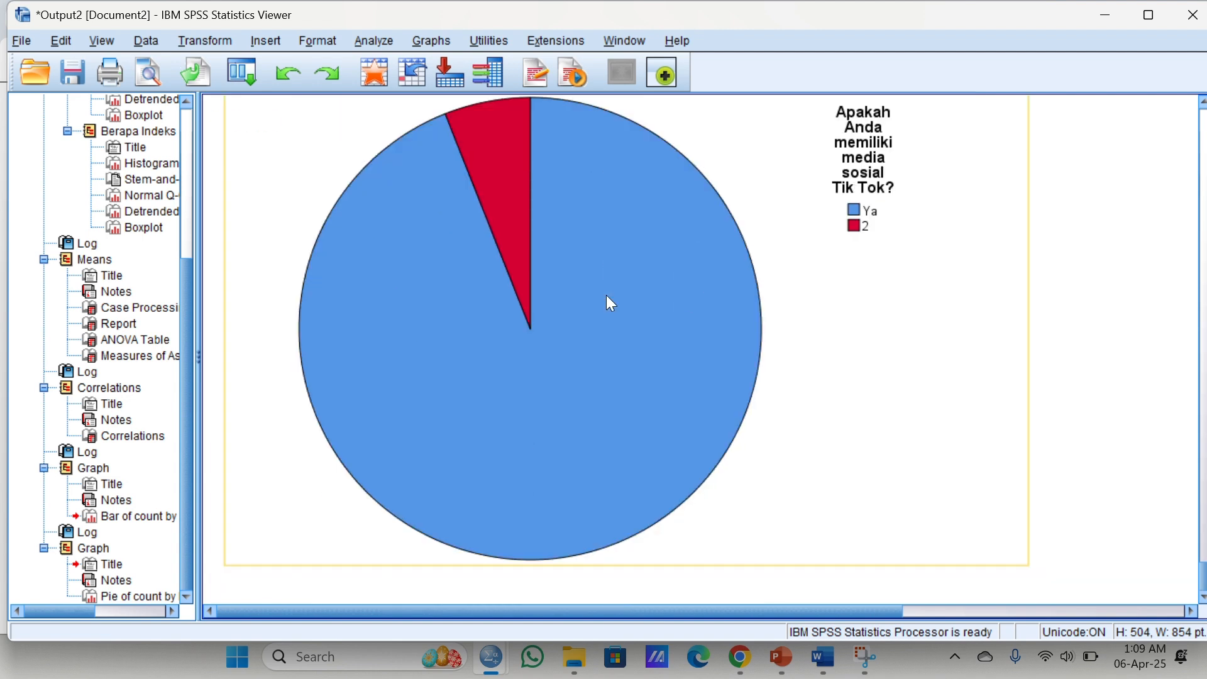